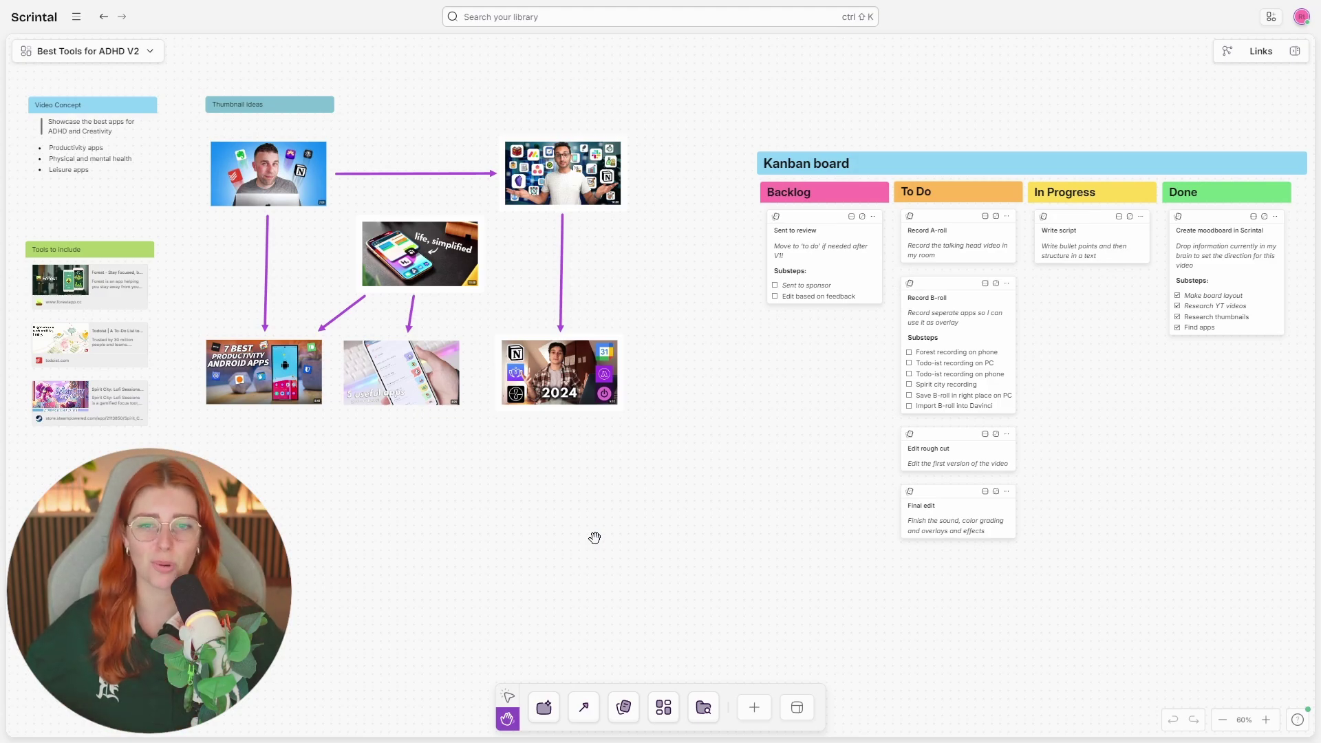
Pan the canvas right to reveal the SPONSOR and Other videos that inspire me columns.
left_click_drag(604, 504, 926, 515)
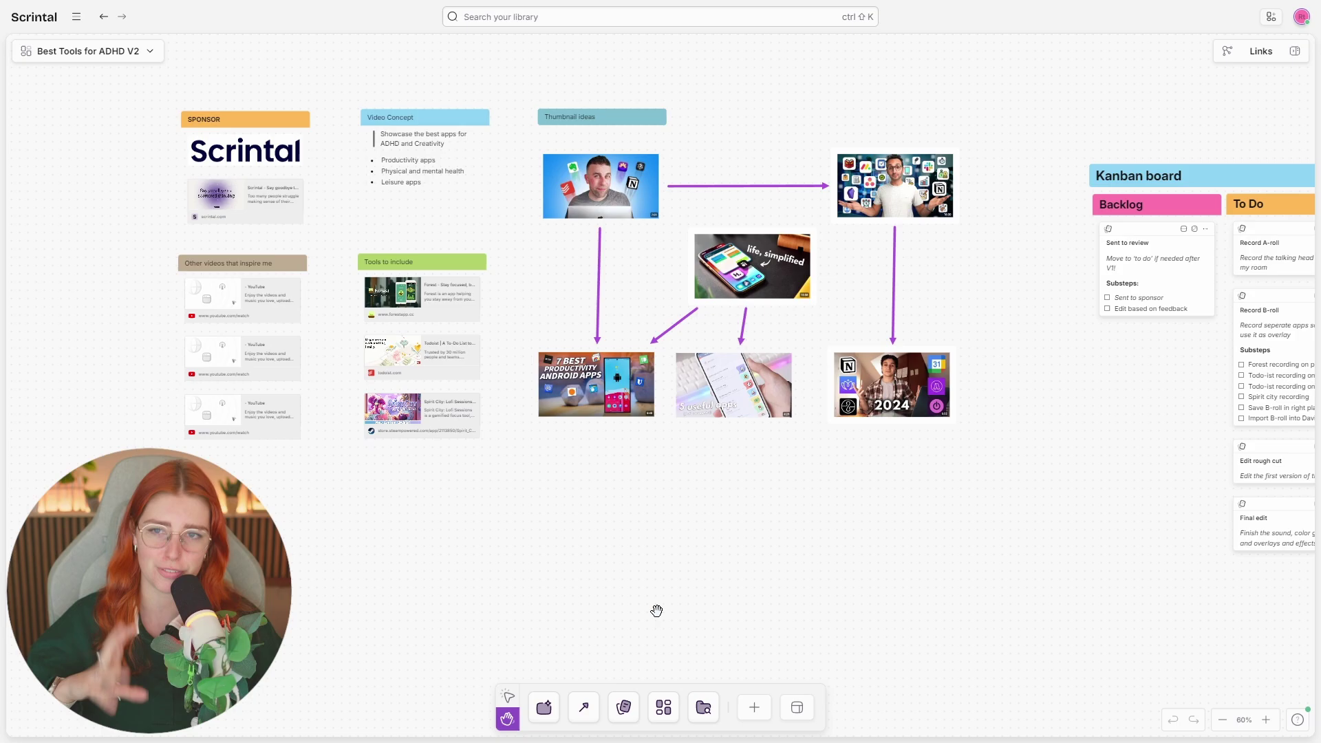
scroll(657, 611, "up", 1)
scroll(757, 613, "right", 3)
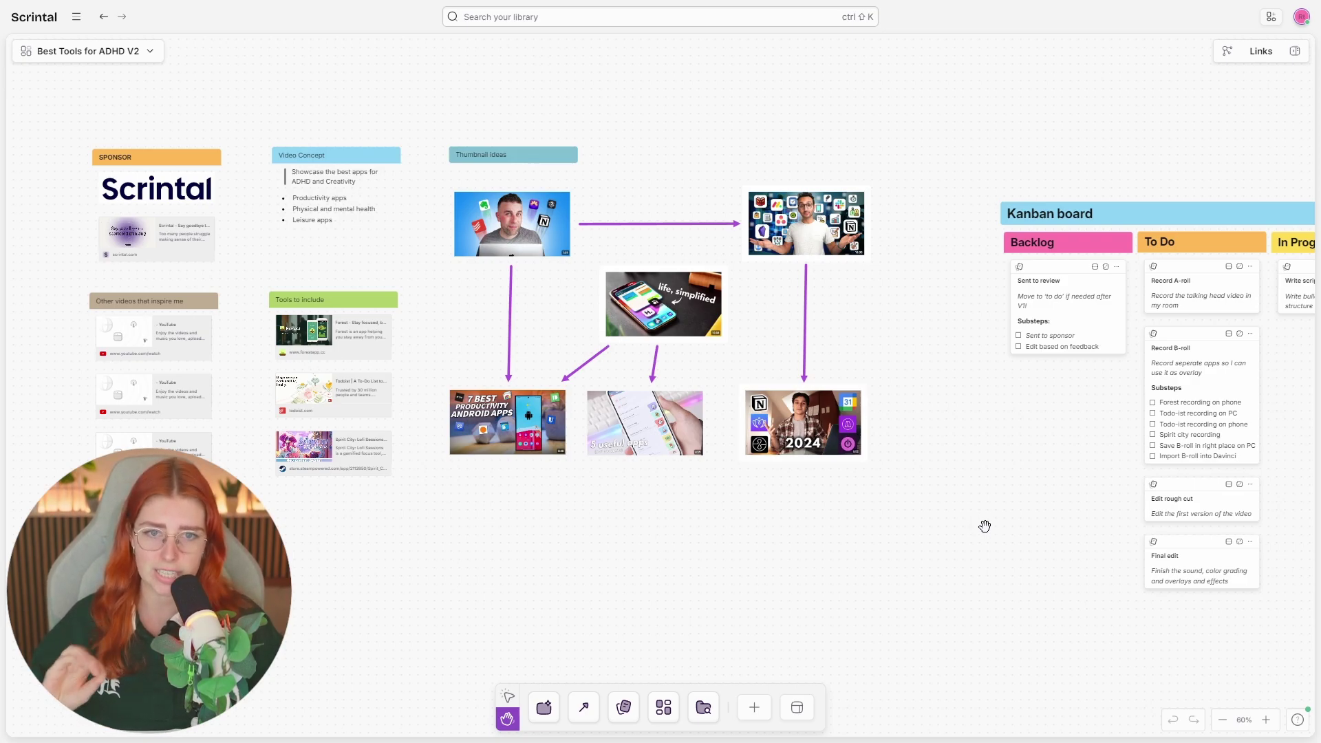
scroll(620, 507, "left", 2)
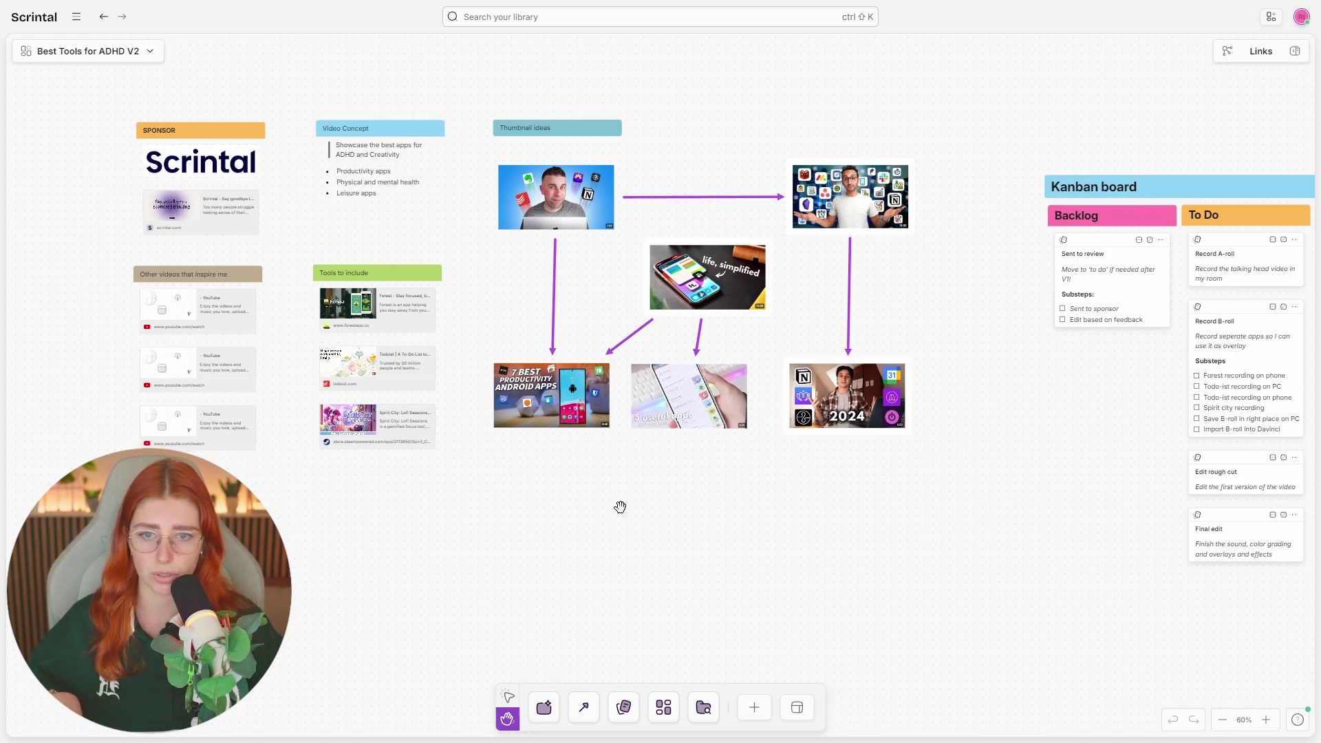
left_click(73, 19)
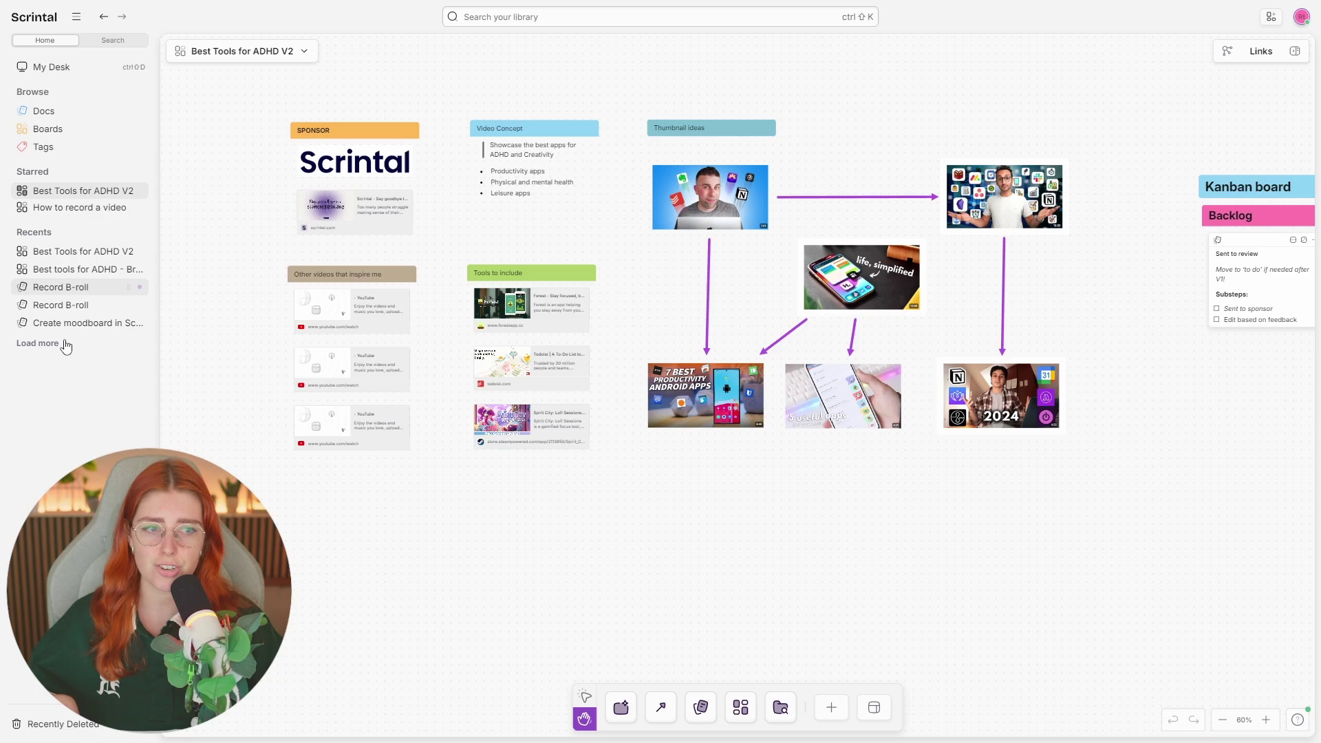
left_click(76, 17)
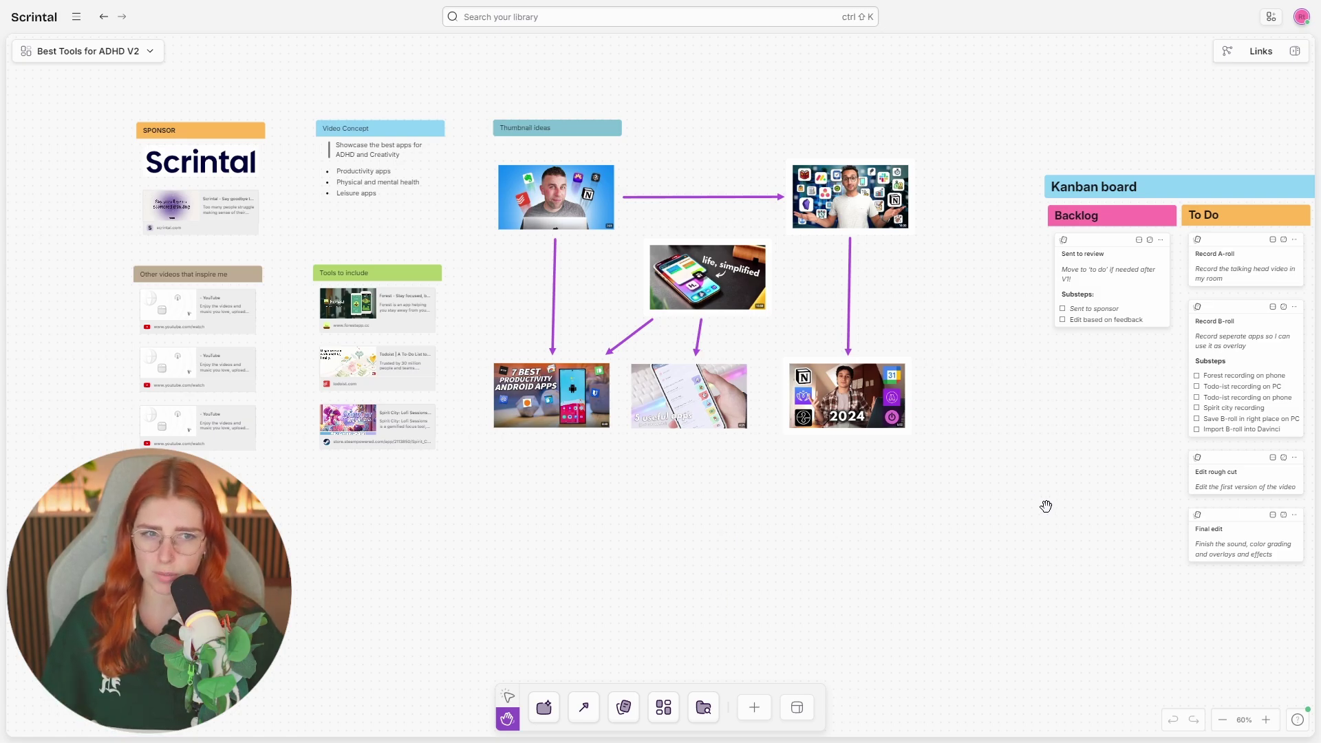
left_click_drag(1045, 507, 895, 503)
left_click_drag(784, 571, 1006, 603)
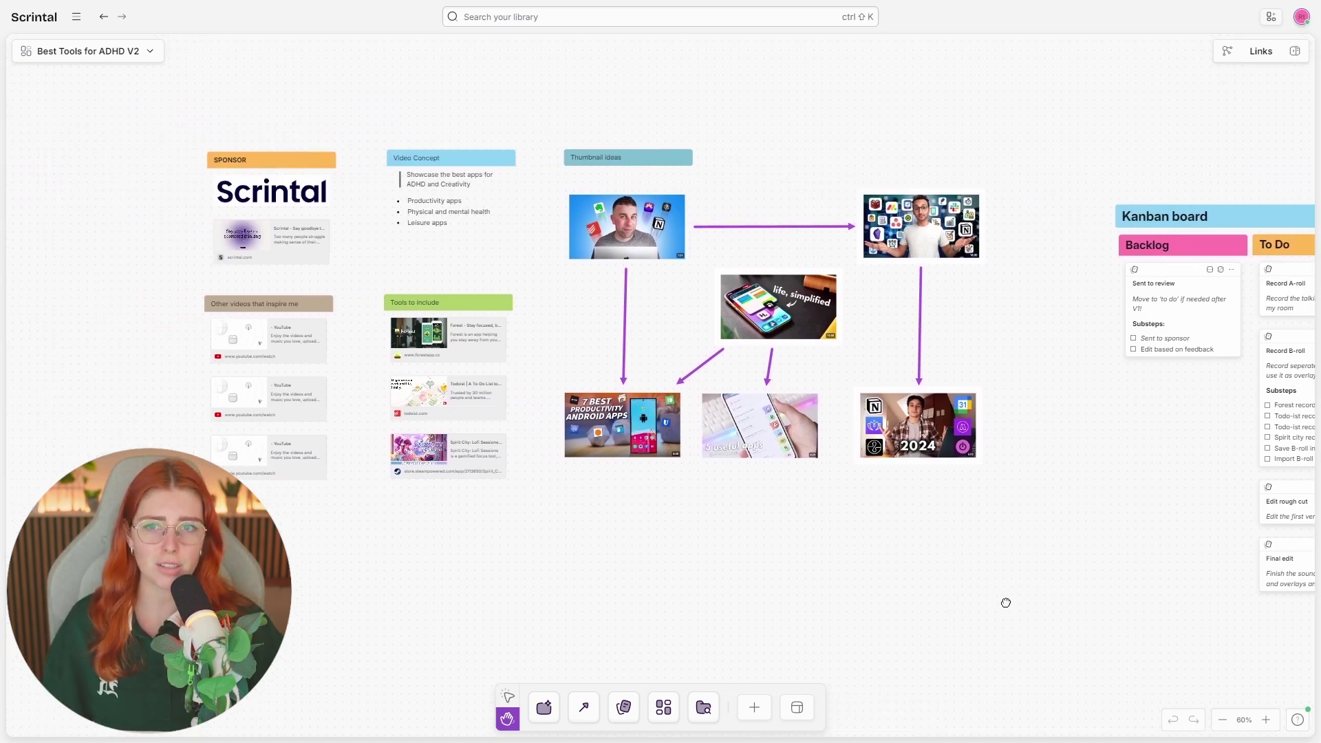
left_click(510, 699)
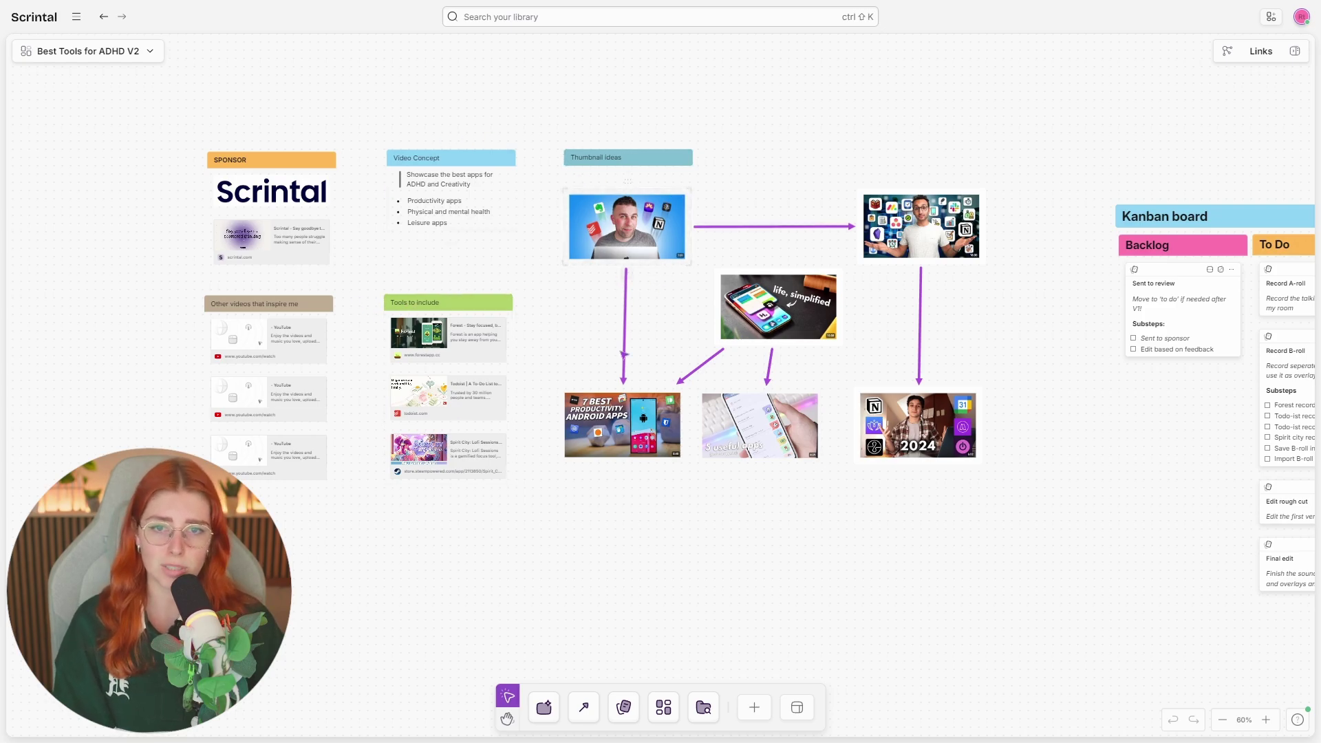
left_click(507, 719)
left_click_drag(353, 540, 613, 596)
scroll(551, 537, "up", 3)
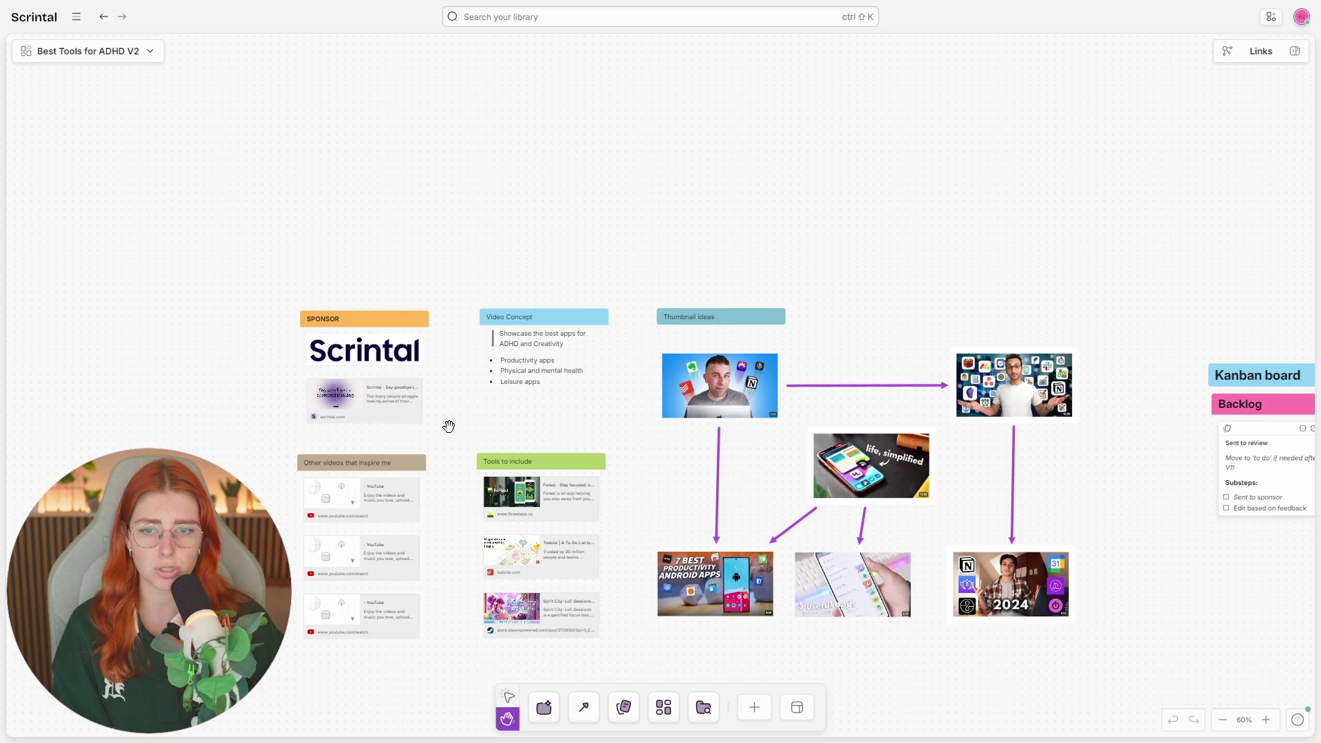
left_click_drag(1121, 276, 1075, 250)
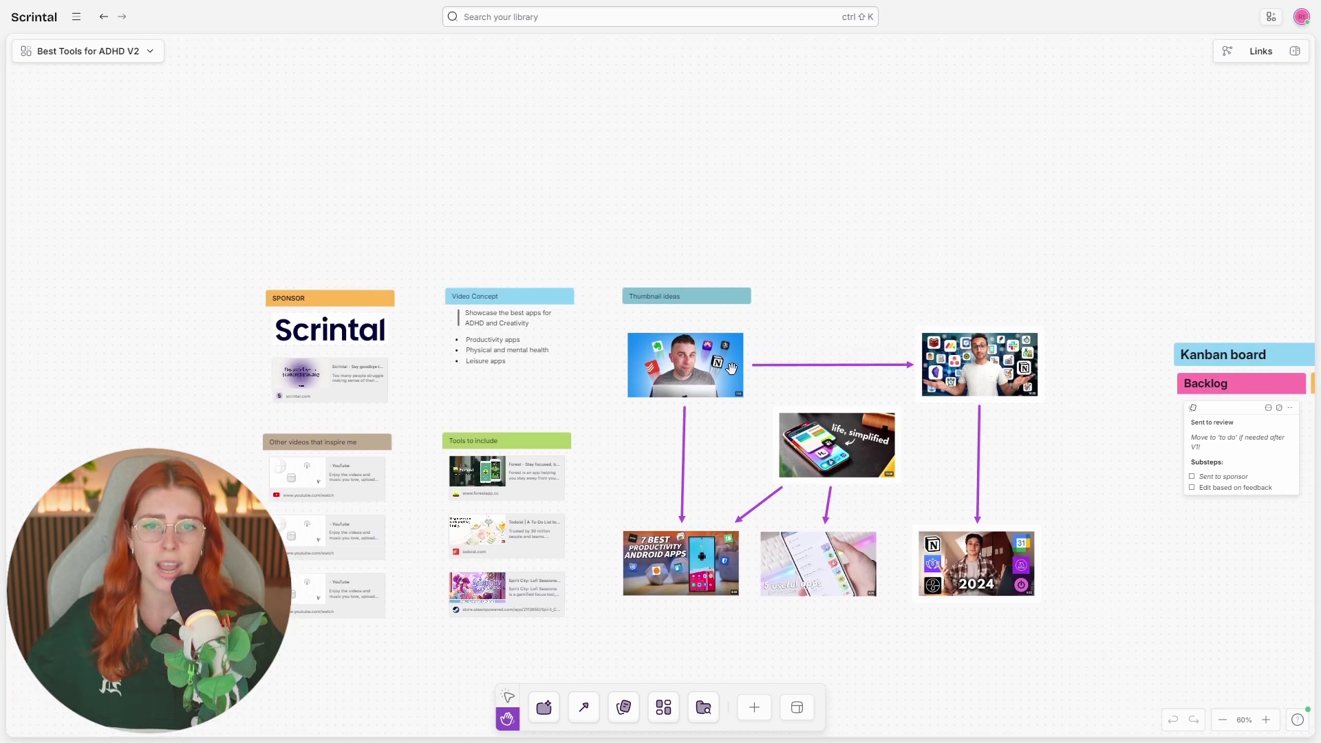
scroll(560, 321, "up", 3)
scroll(610, 403, "down", 3)
scroll(548, 339, "right", 3)
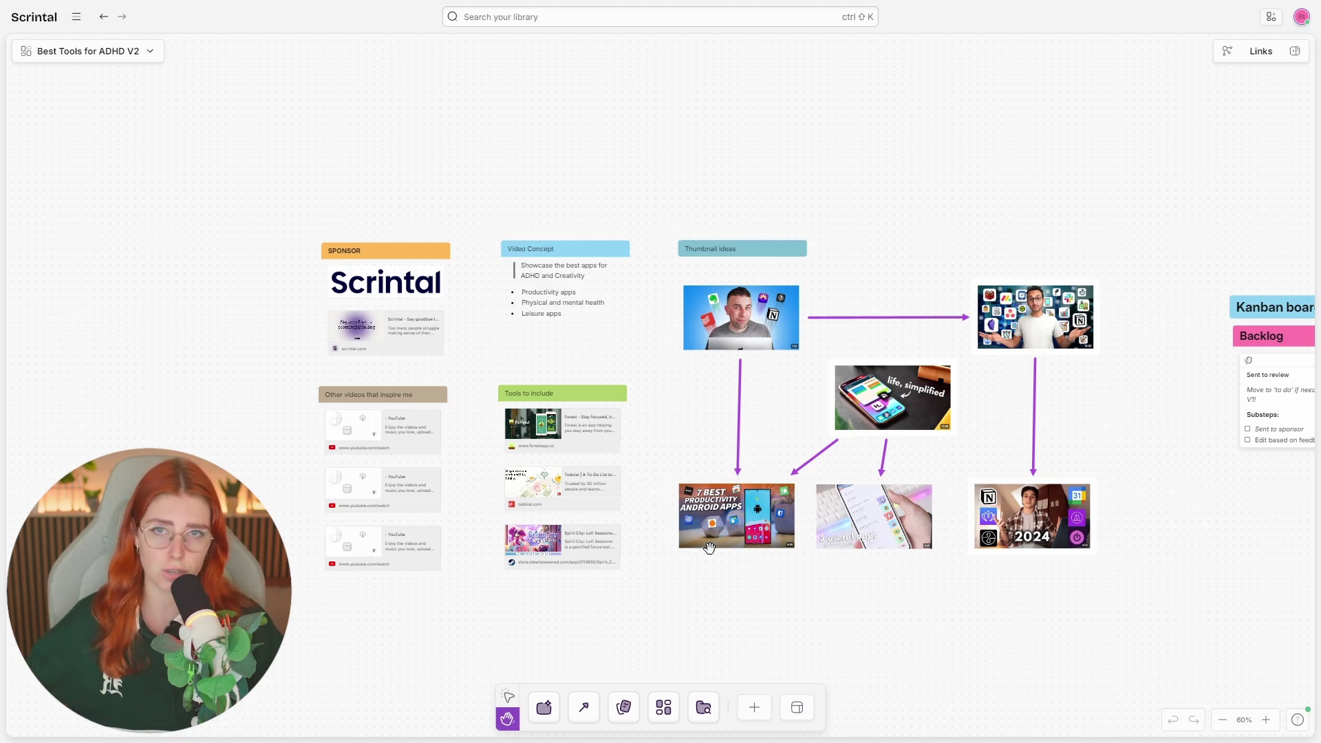
Zoom in to 139% and pan to the SPONSOR and Video Concept cards.
scroll(463, 342, "up", 5)
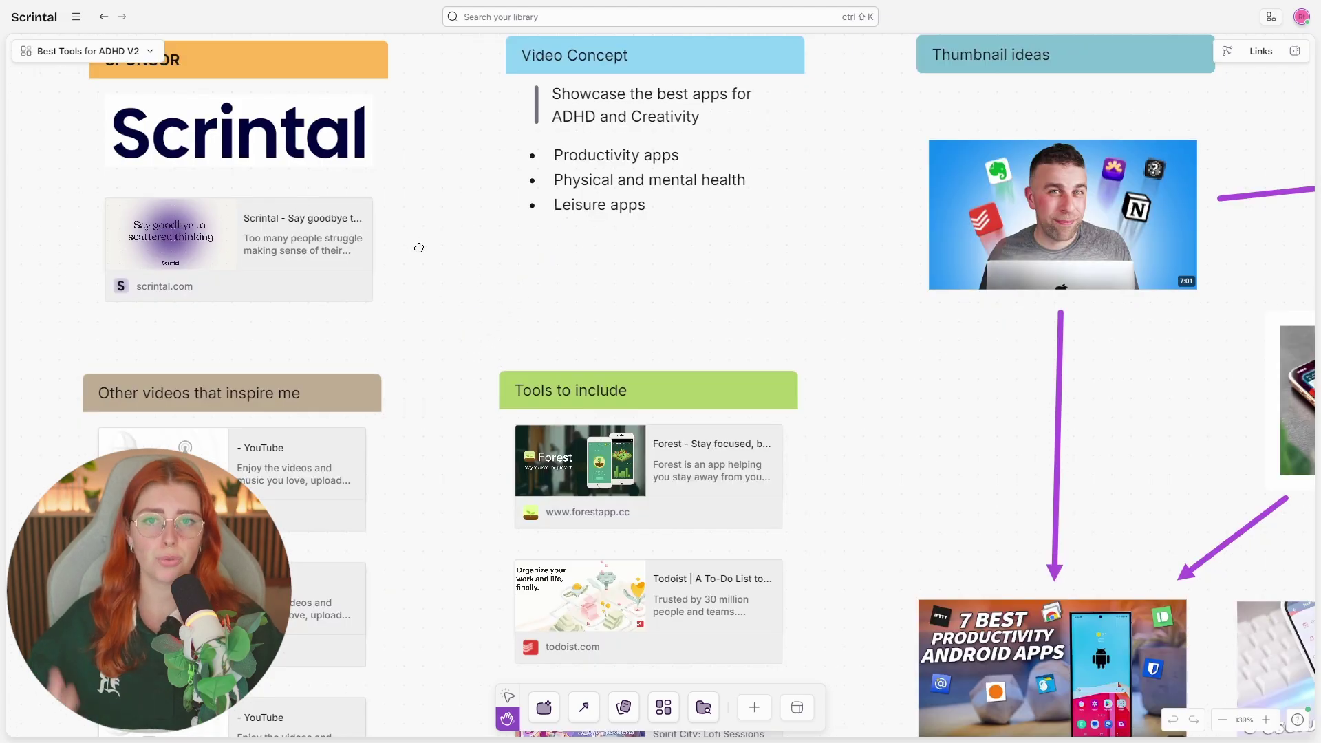
left_click_drag(416, 247, 560, 354)
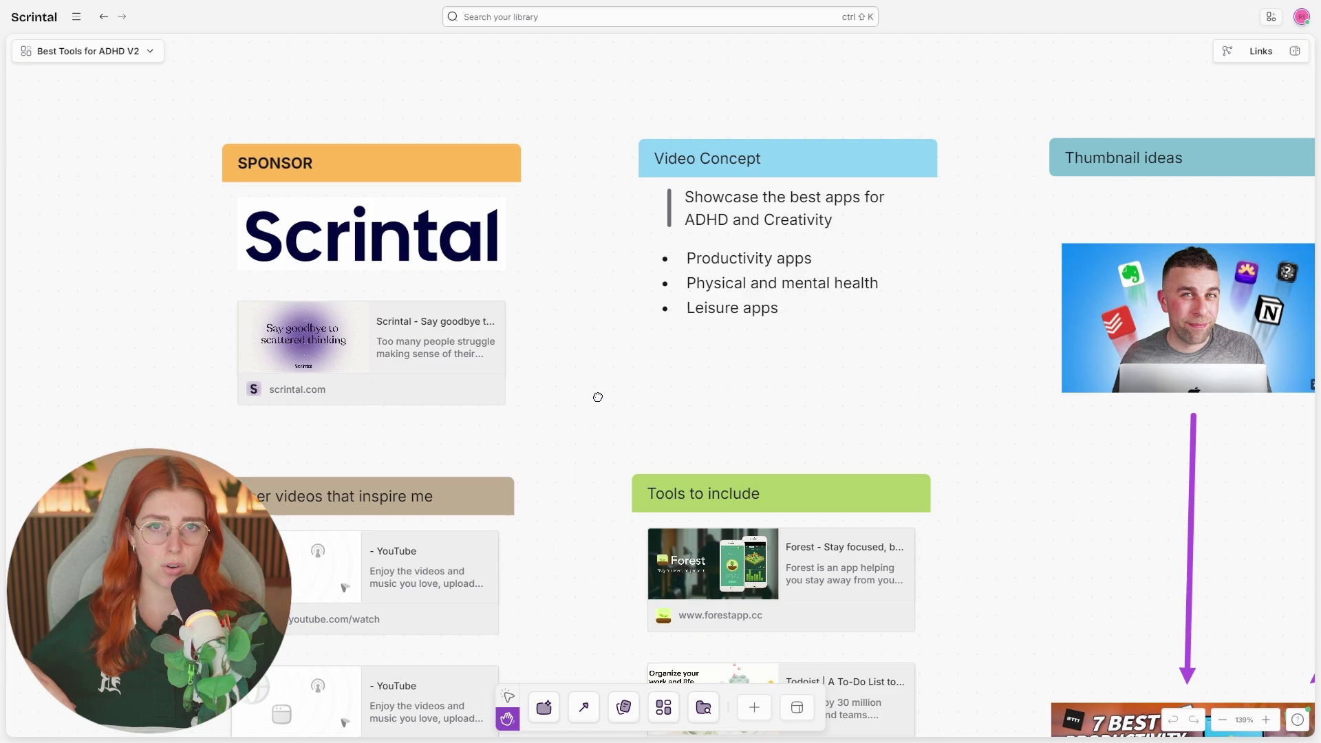
left_click_drag(597, 397, 540, 411)
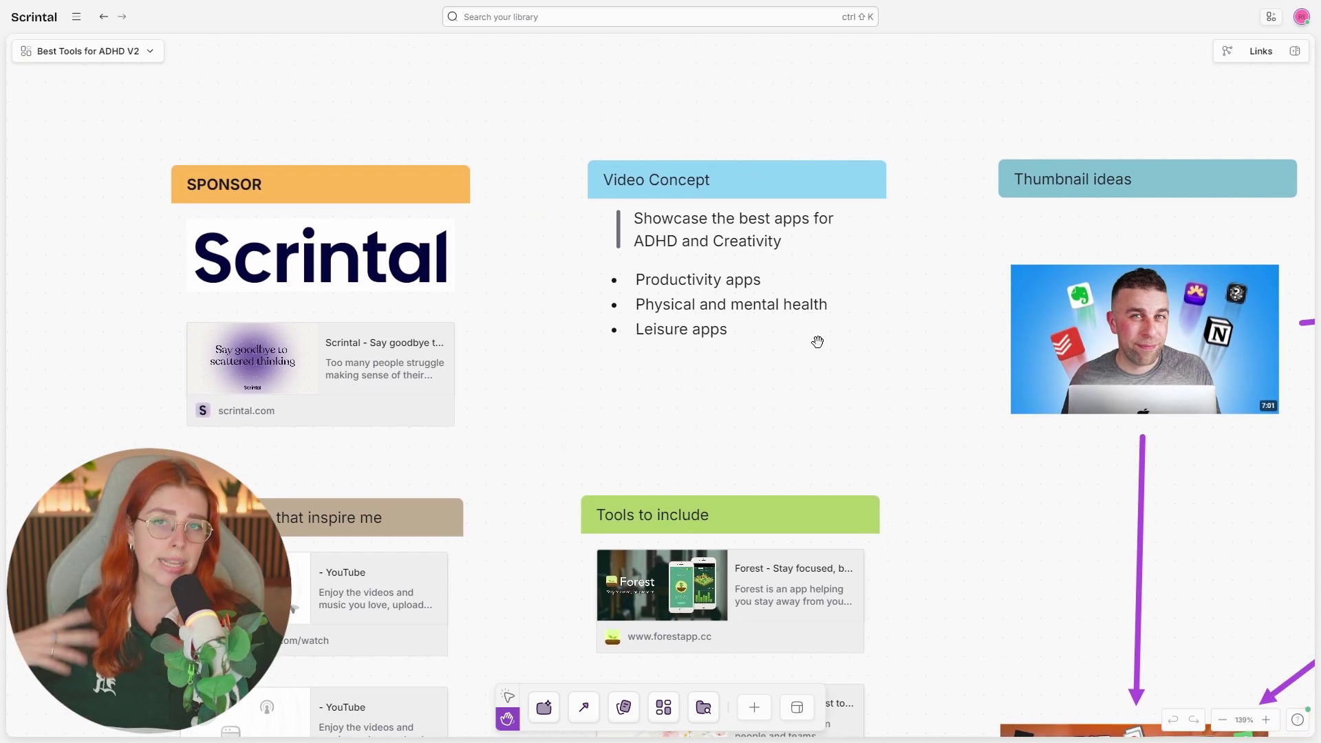
With the Select tool, select the Video Concept and SPONSOR cards in turn, then clear the selection.
left_click(508, 697)
left_click(712, 181)
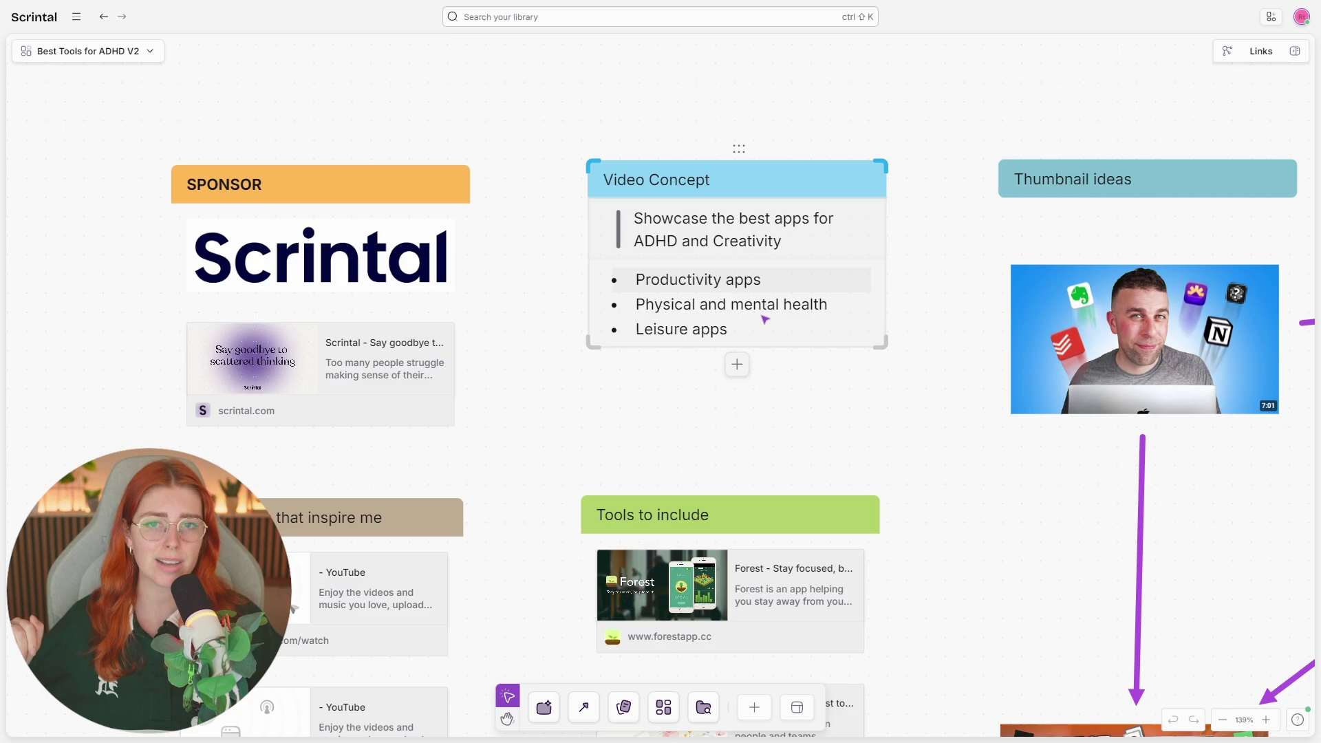
left_click(433, 234)
left_click(584, 427)
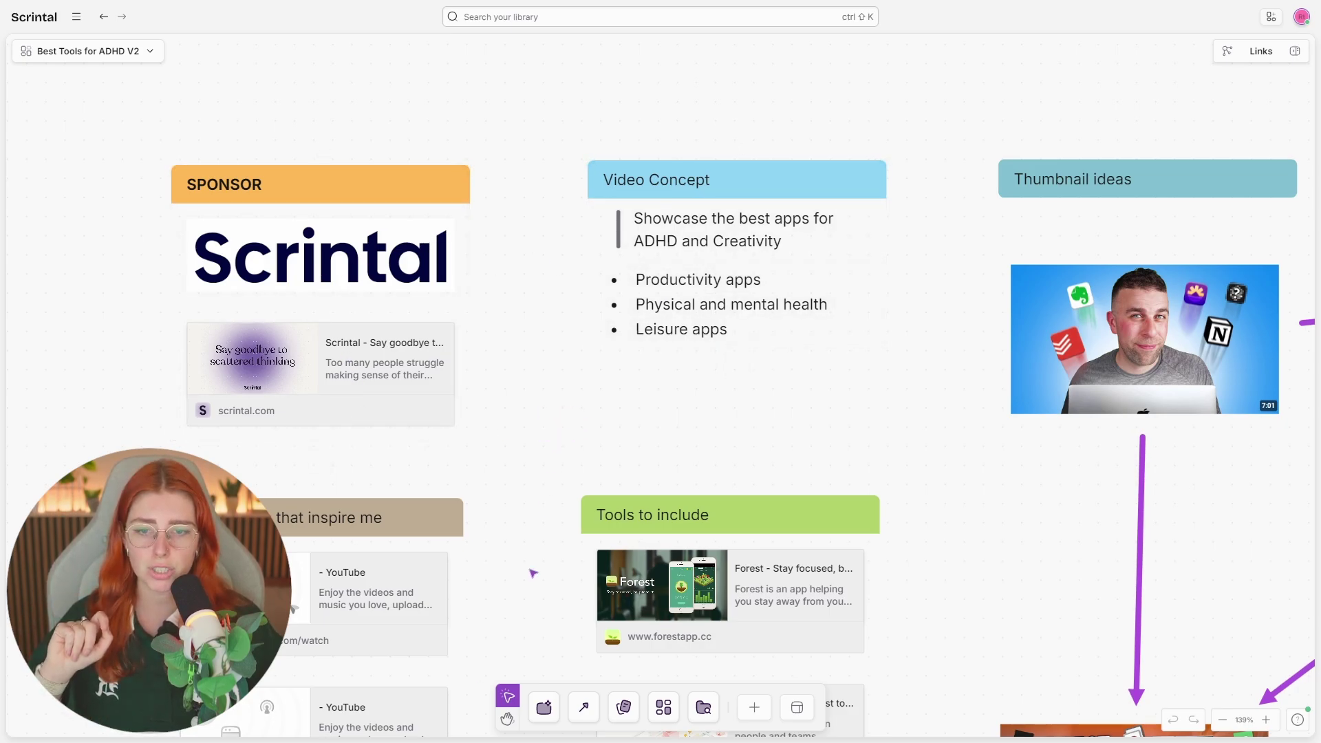
left_click(440, 237)
left_click(482, 238)
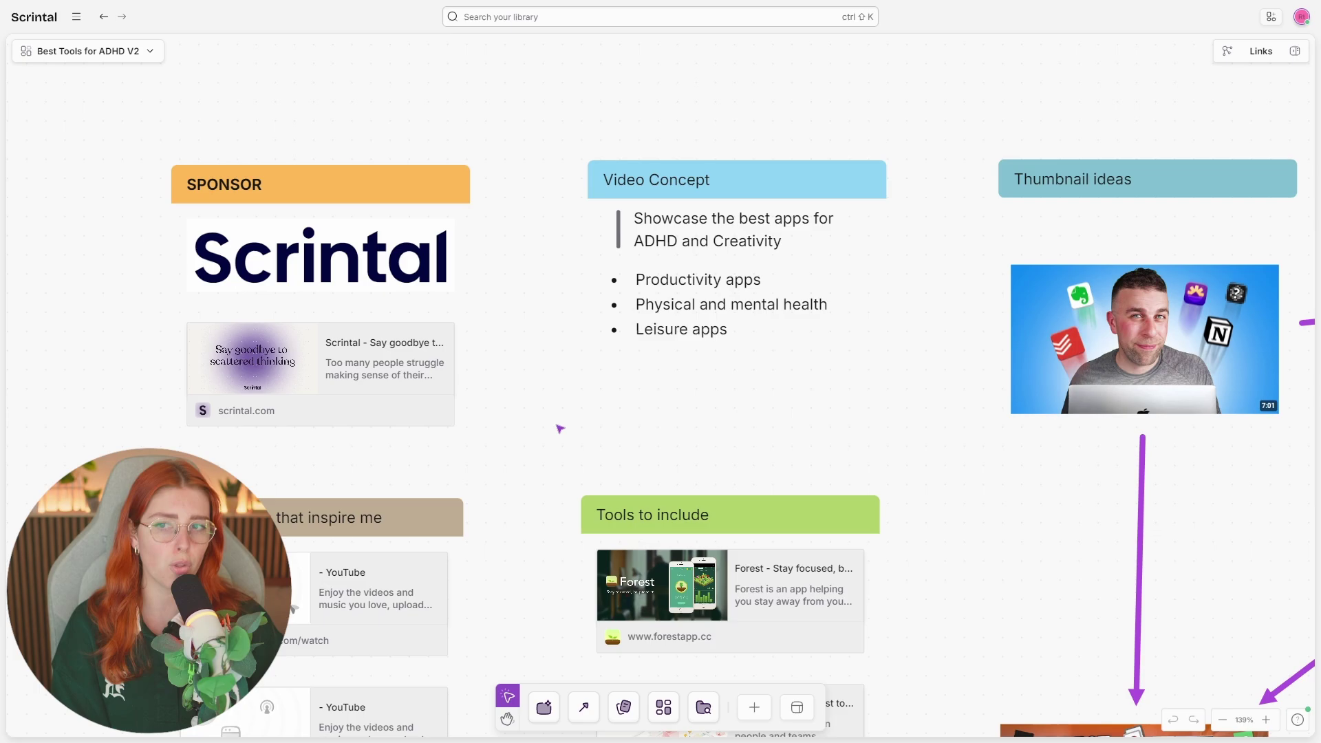
left_click(736, 365)
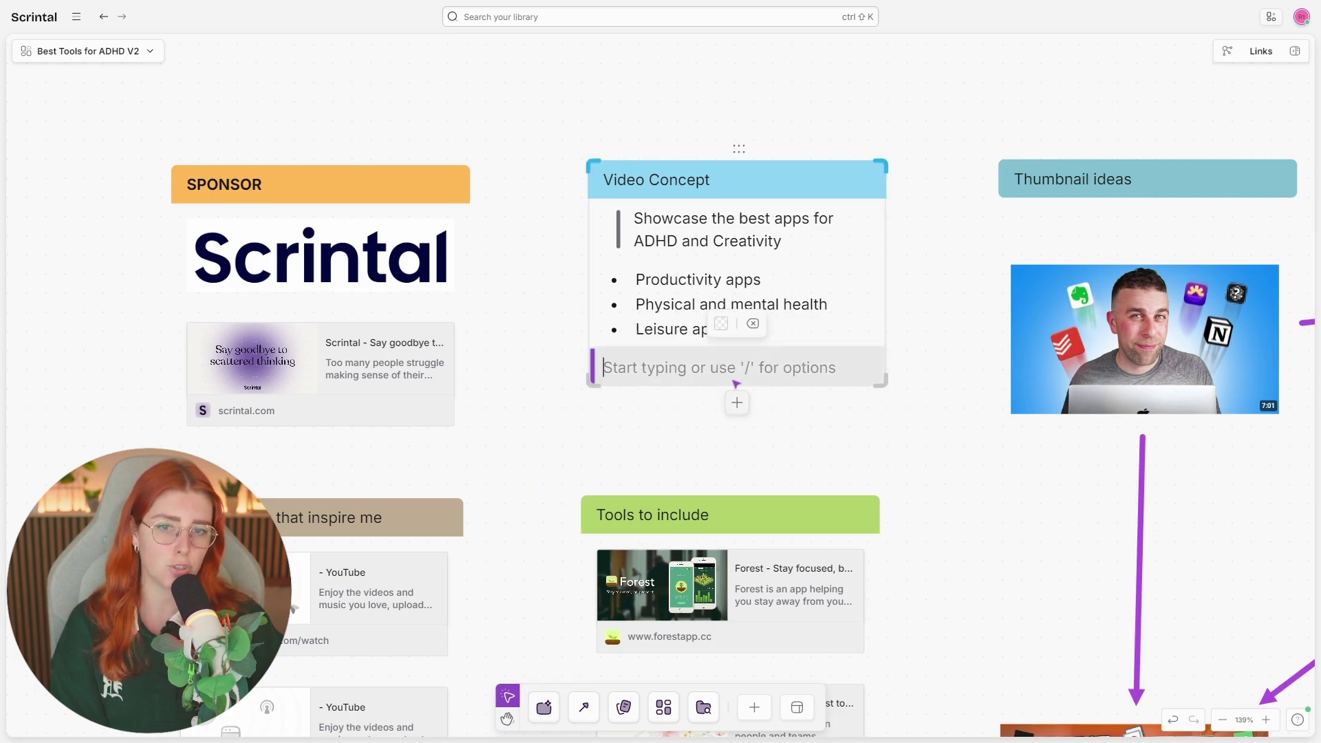
key("Escape")
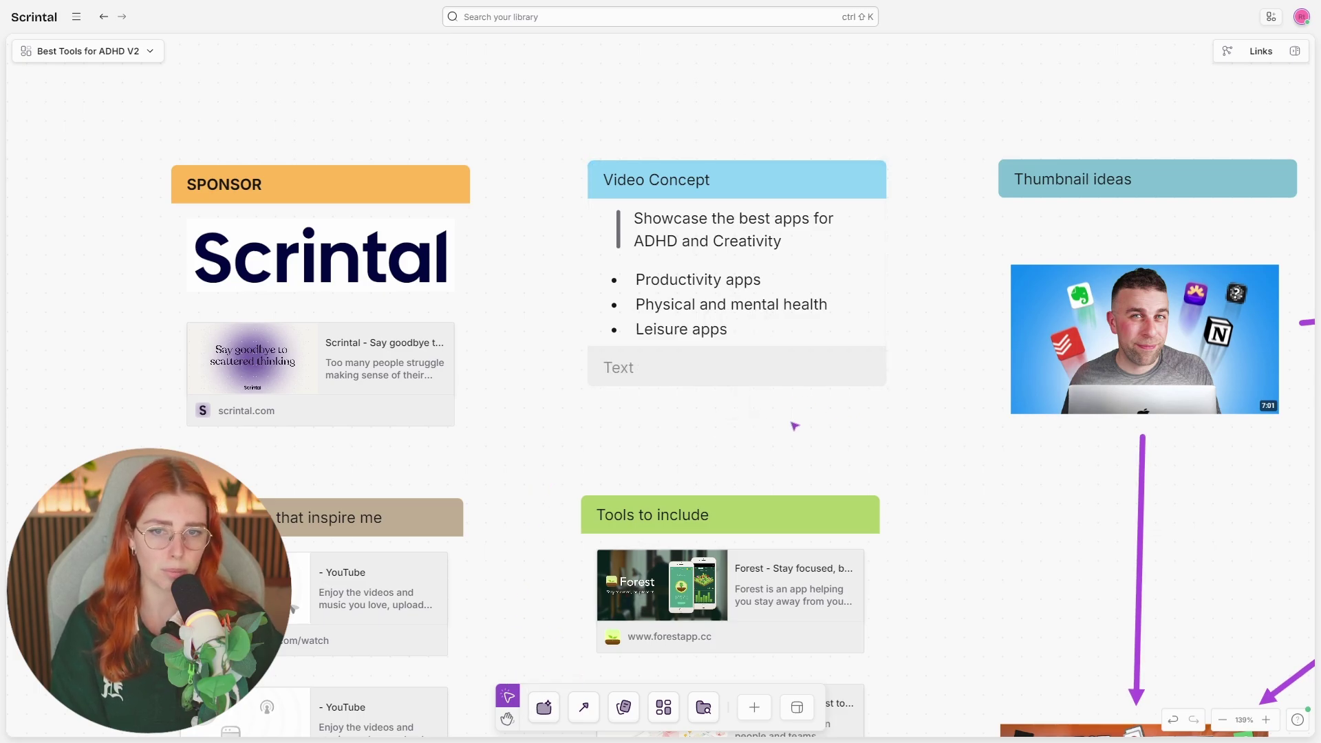
left_click(665, 375)
left_click(763, 334)
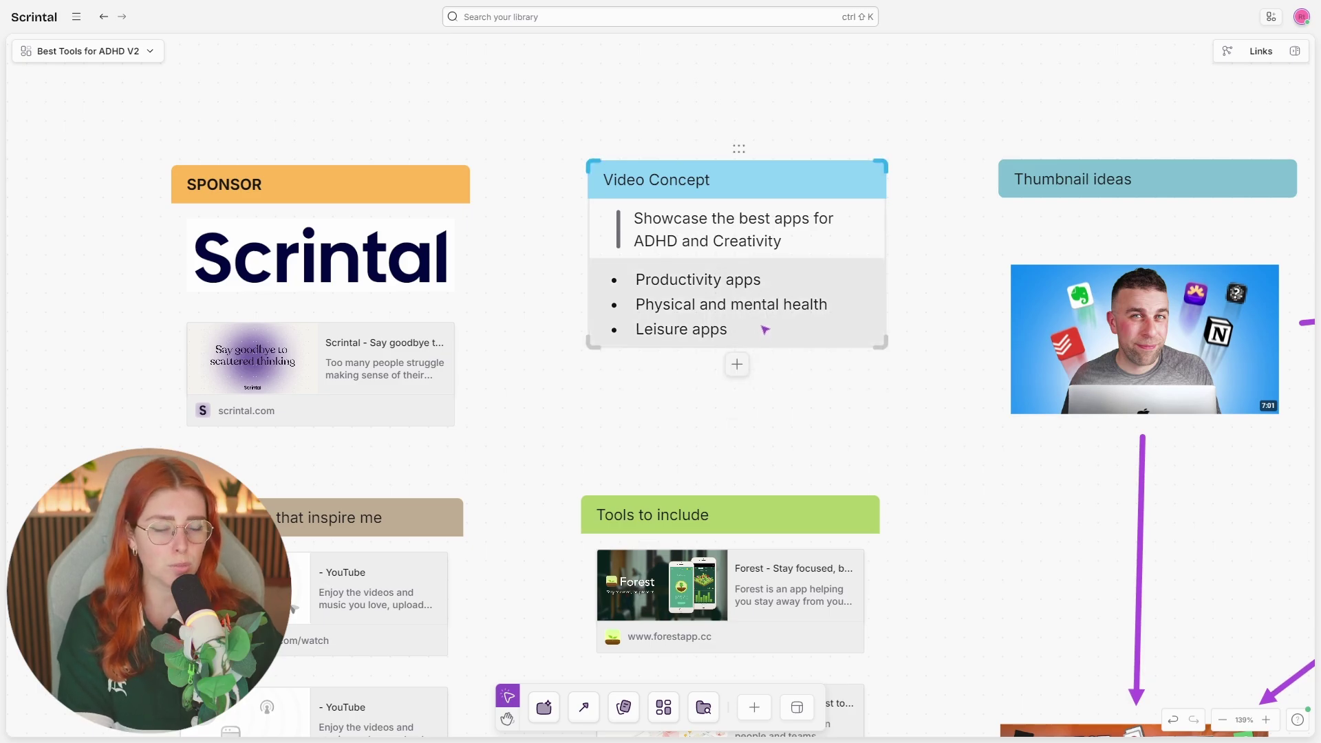
left_click(663, 414)
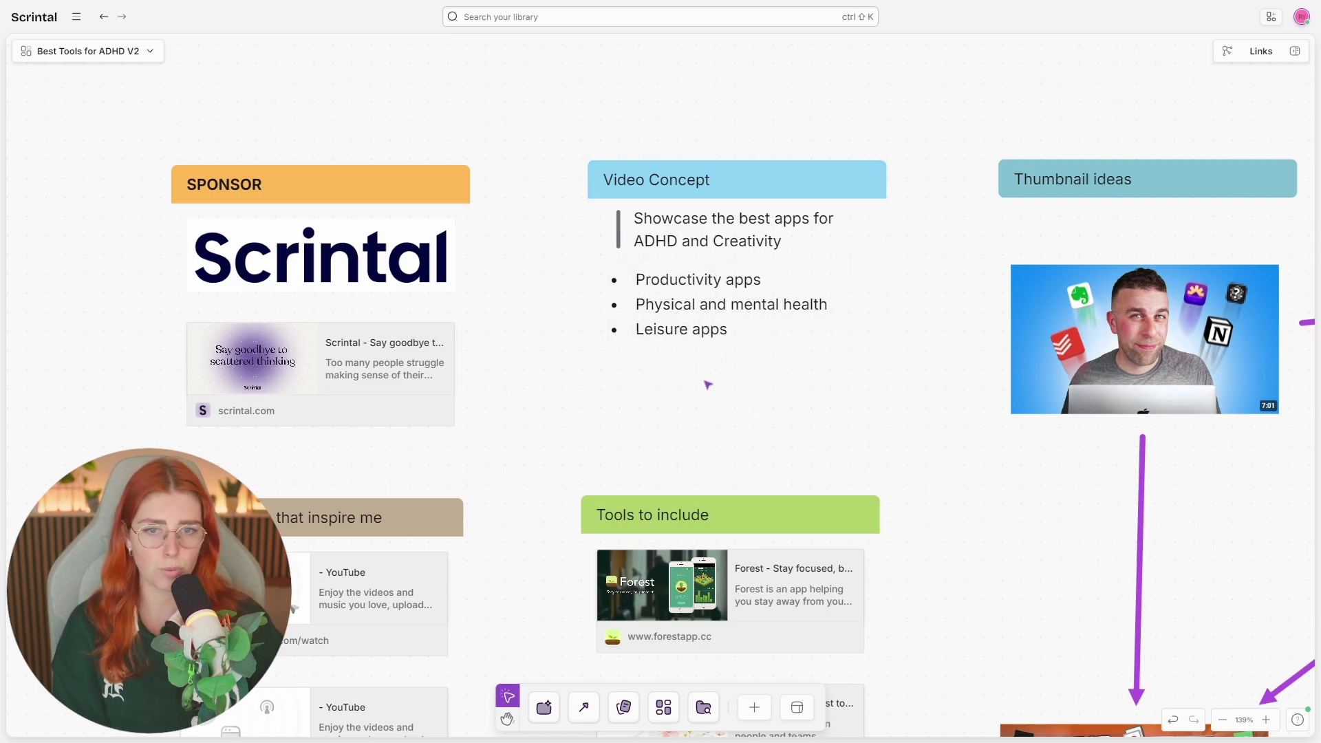
left_click(547, 713)
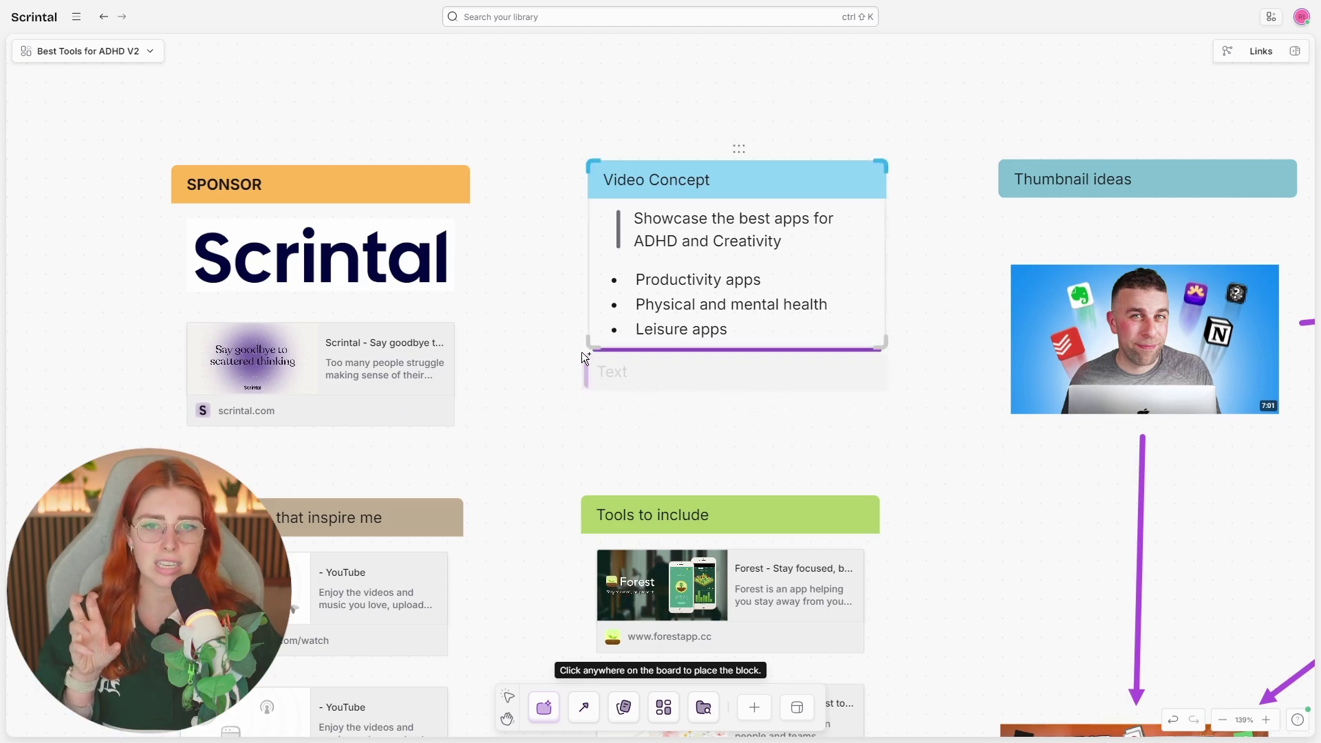
left_click(580, 352)
mouse_move(740, 150)
left_mouse_down()
mouse_move(601, 152)
mouse_move(730, 172)
mouse_move(704, 155)
mouse_move(732, 155)
left_mouse_up()
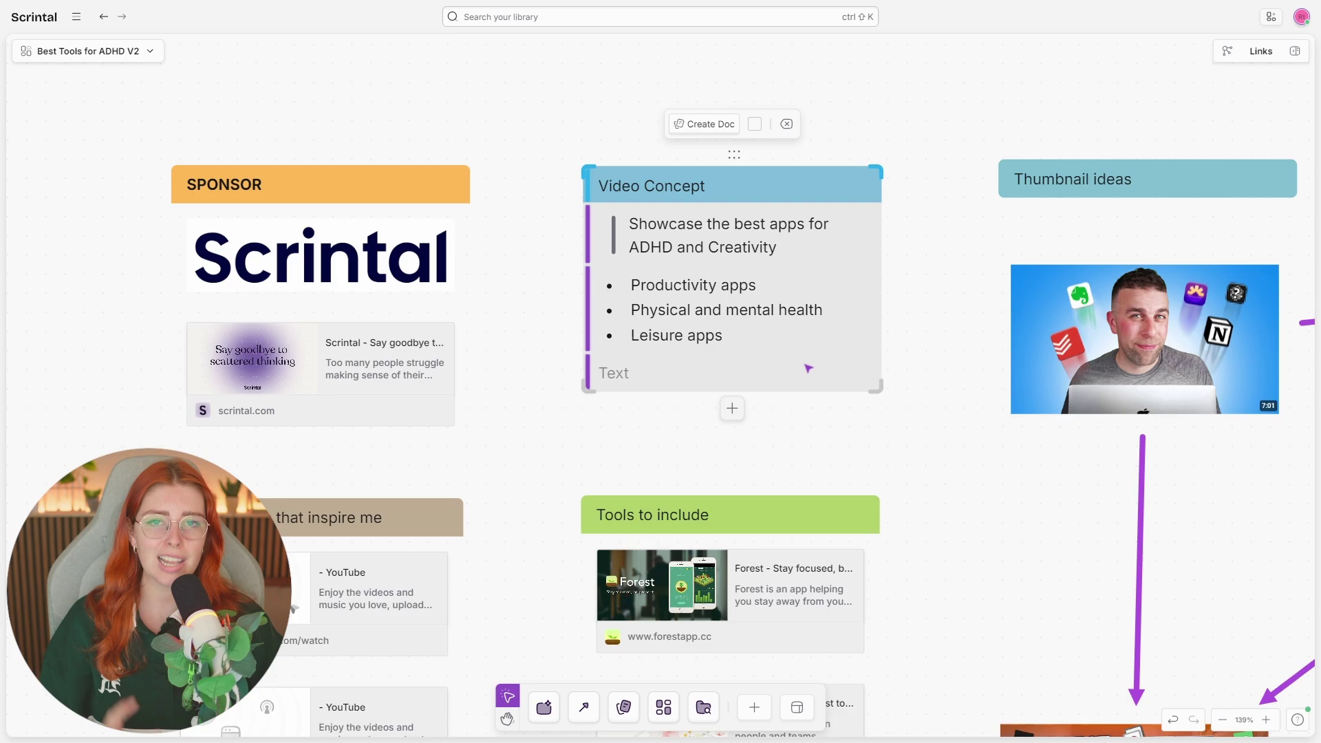
left_click(660, 373)
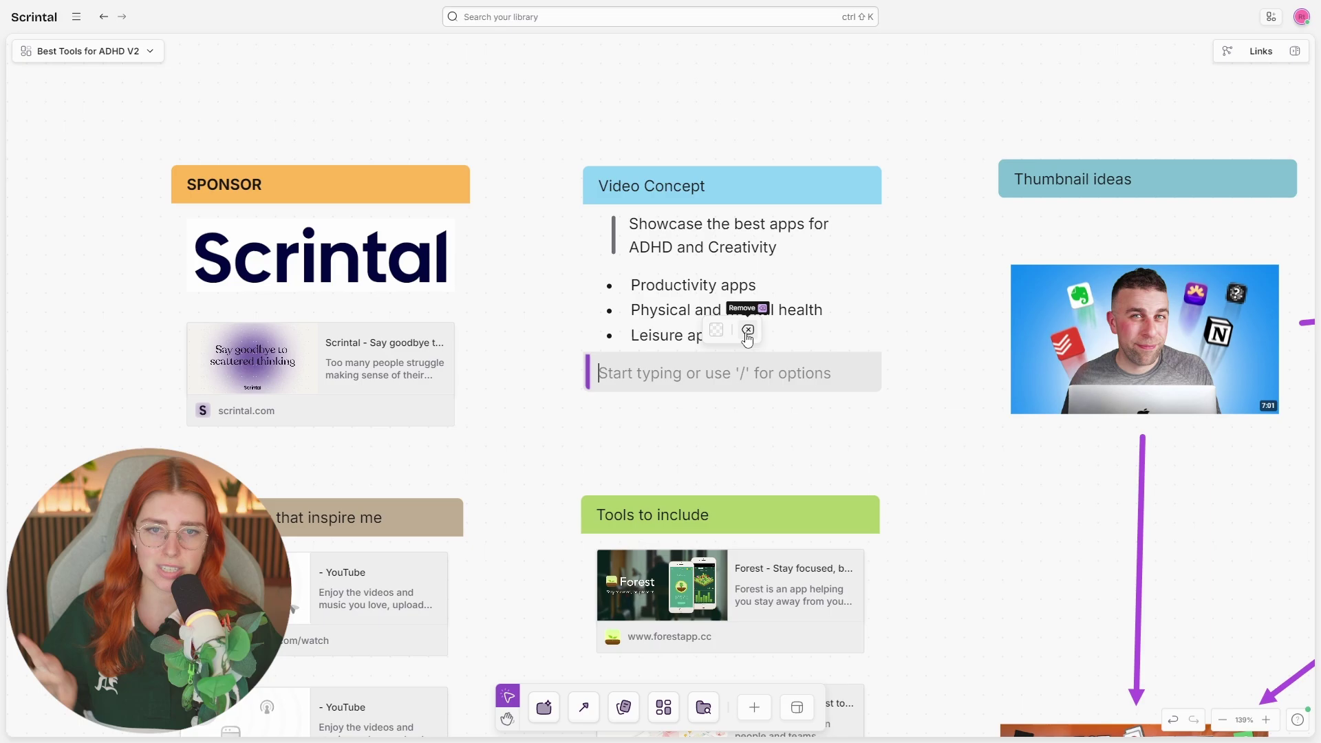
left_click(745, 328)
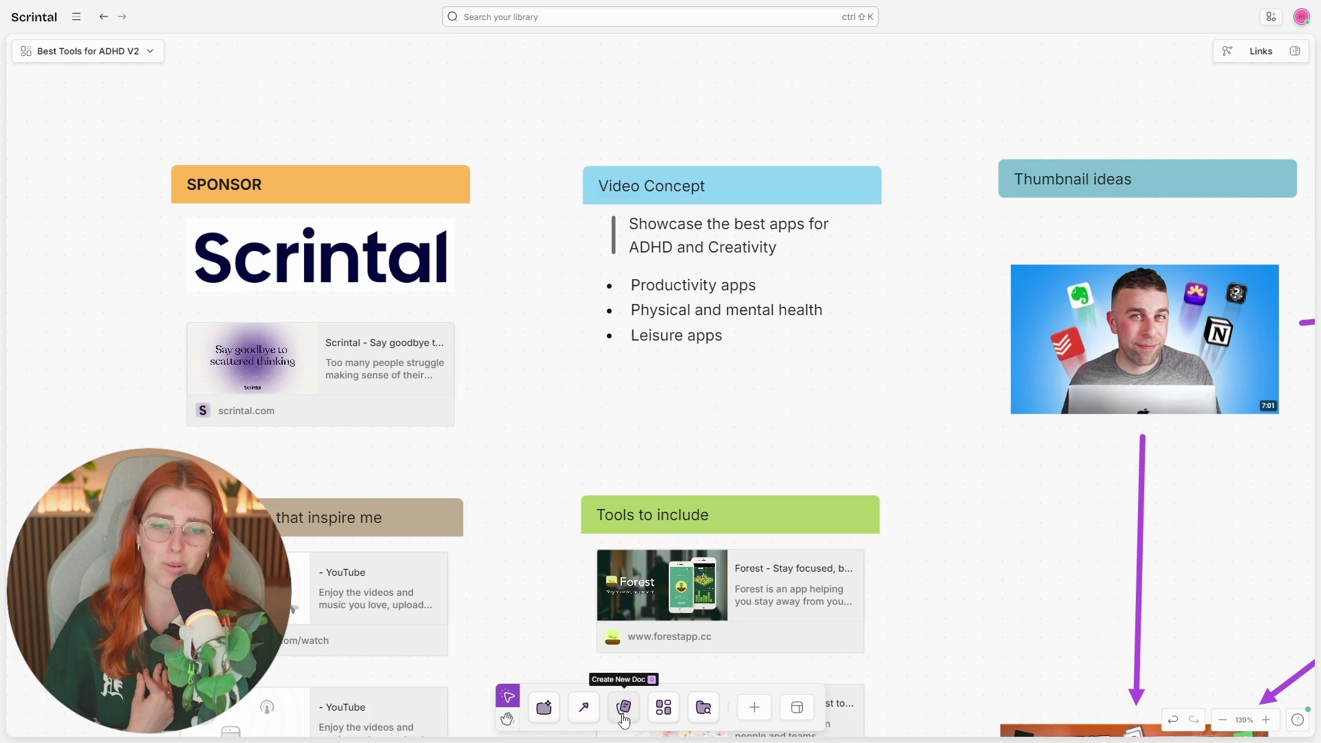
left_click(507, 719)
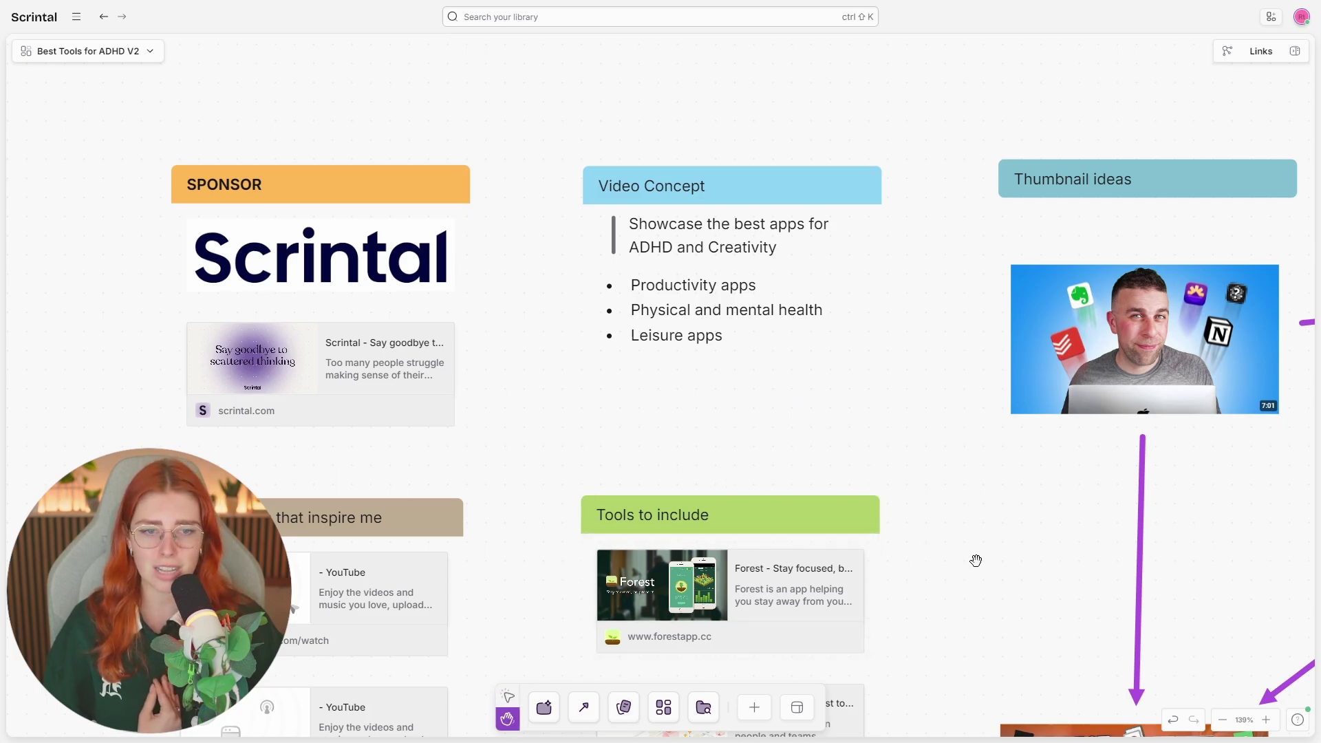
left_click_drag(976, 560, 852, 362)
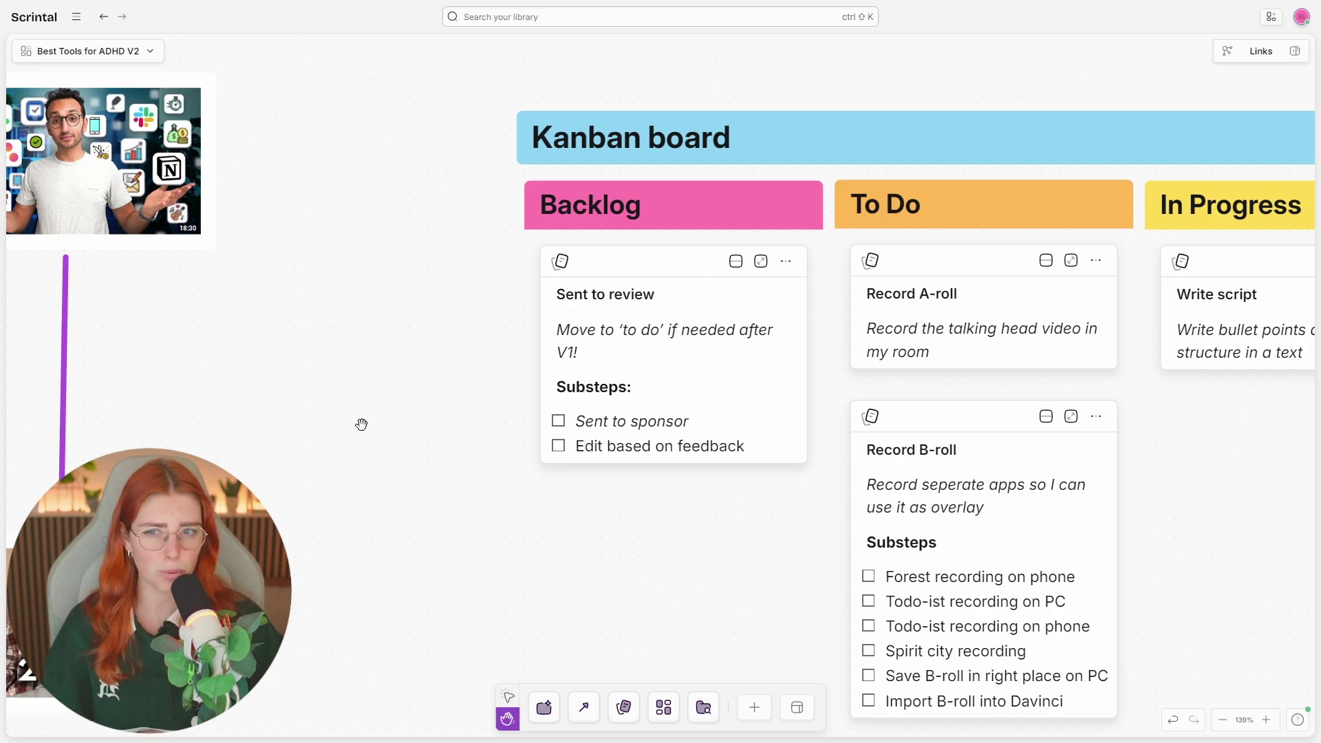
left_click_drag(361, 423, 503, 430)
left_click_drag(207, 309, 670, 369)
left_click_drag(225, 370, 787, 298)
left_click_drag(513, 331, 844, 454)
left_click_drag(744, 564, 818, 557)
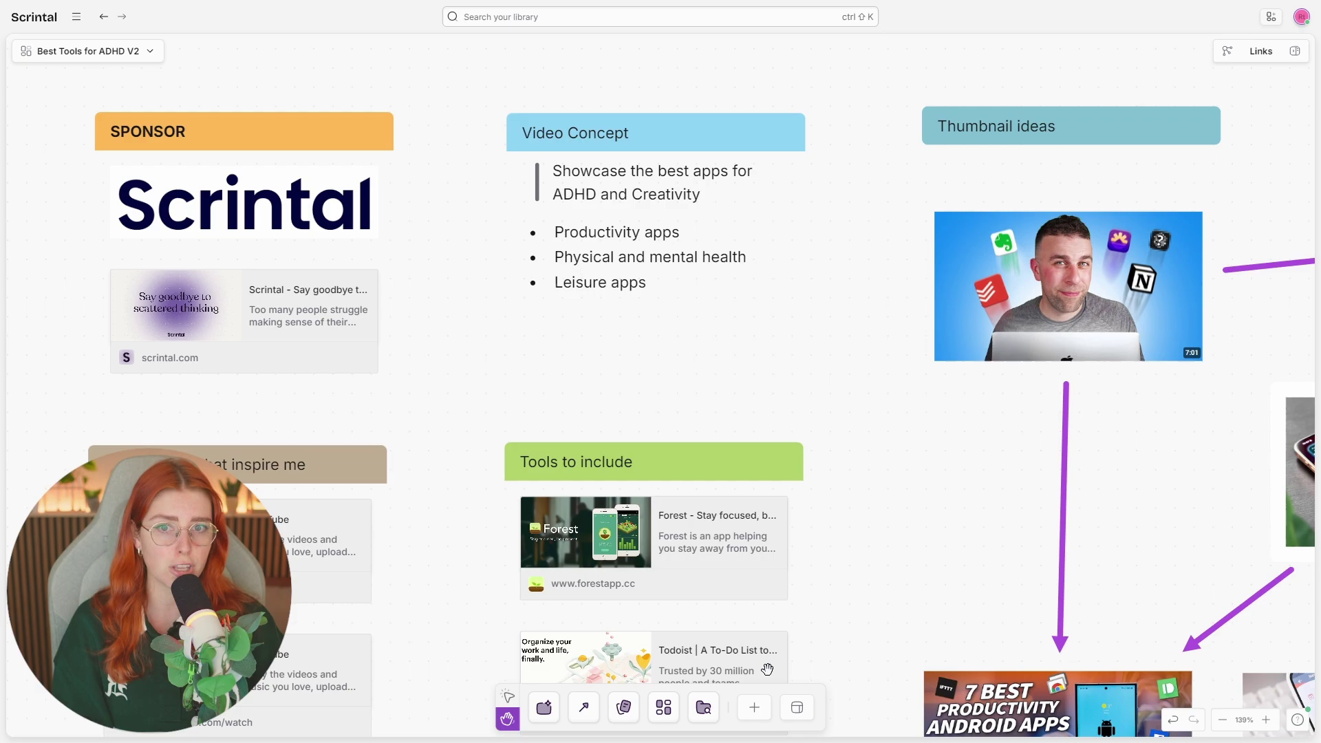
left_click(754, 708)
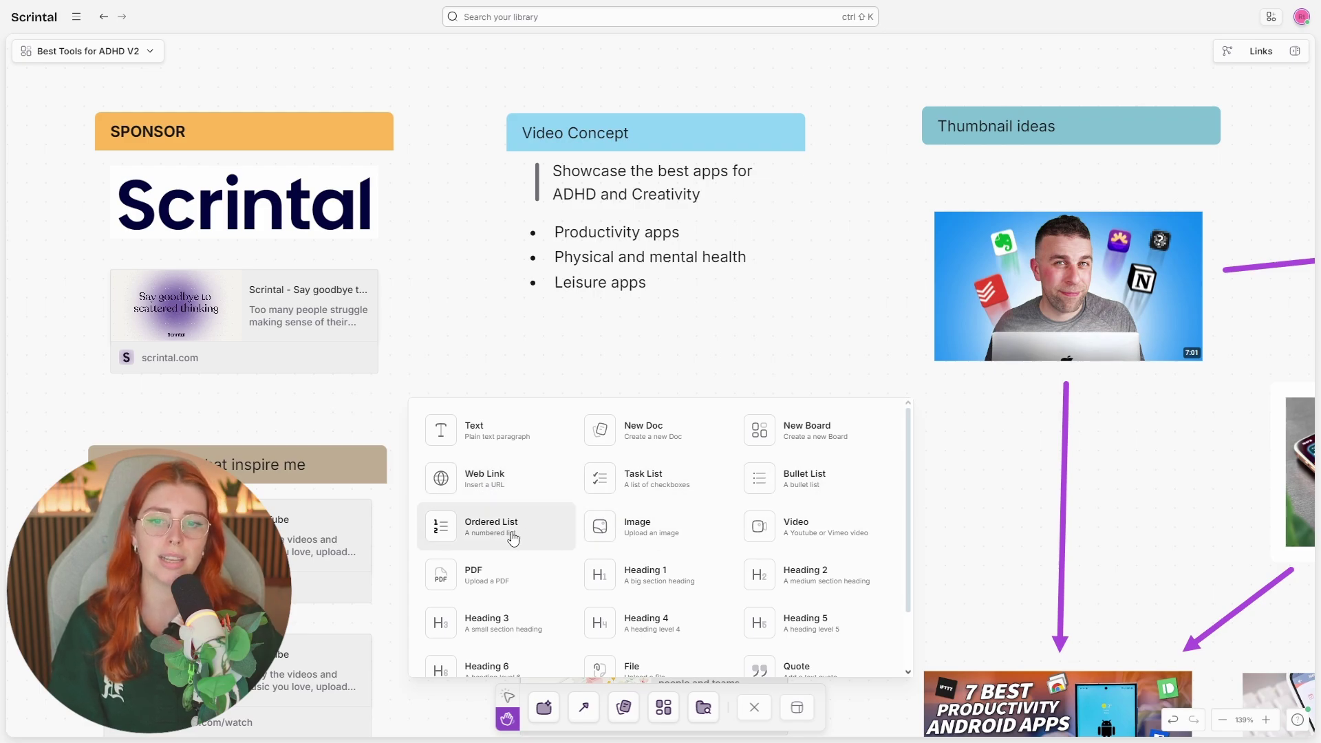
scroll(771, 547, "down", 1)
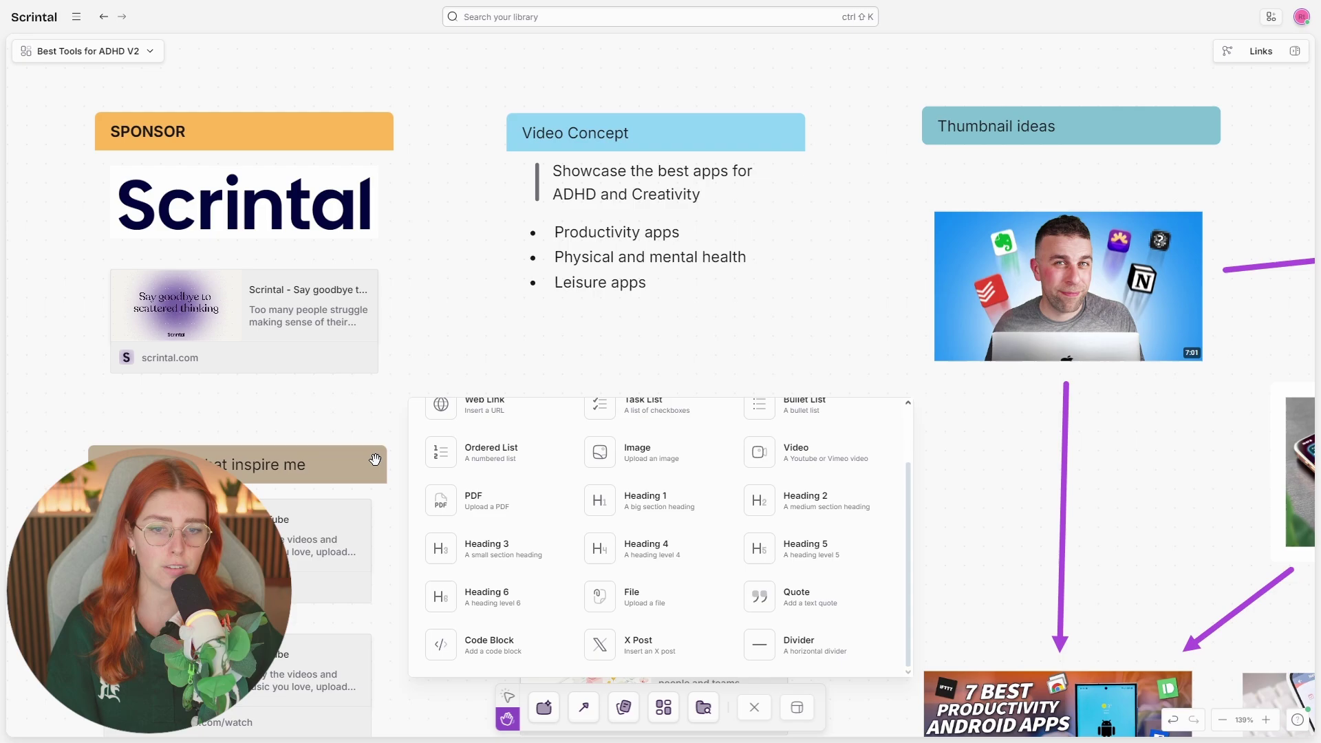
left_click(791, 308)
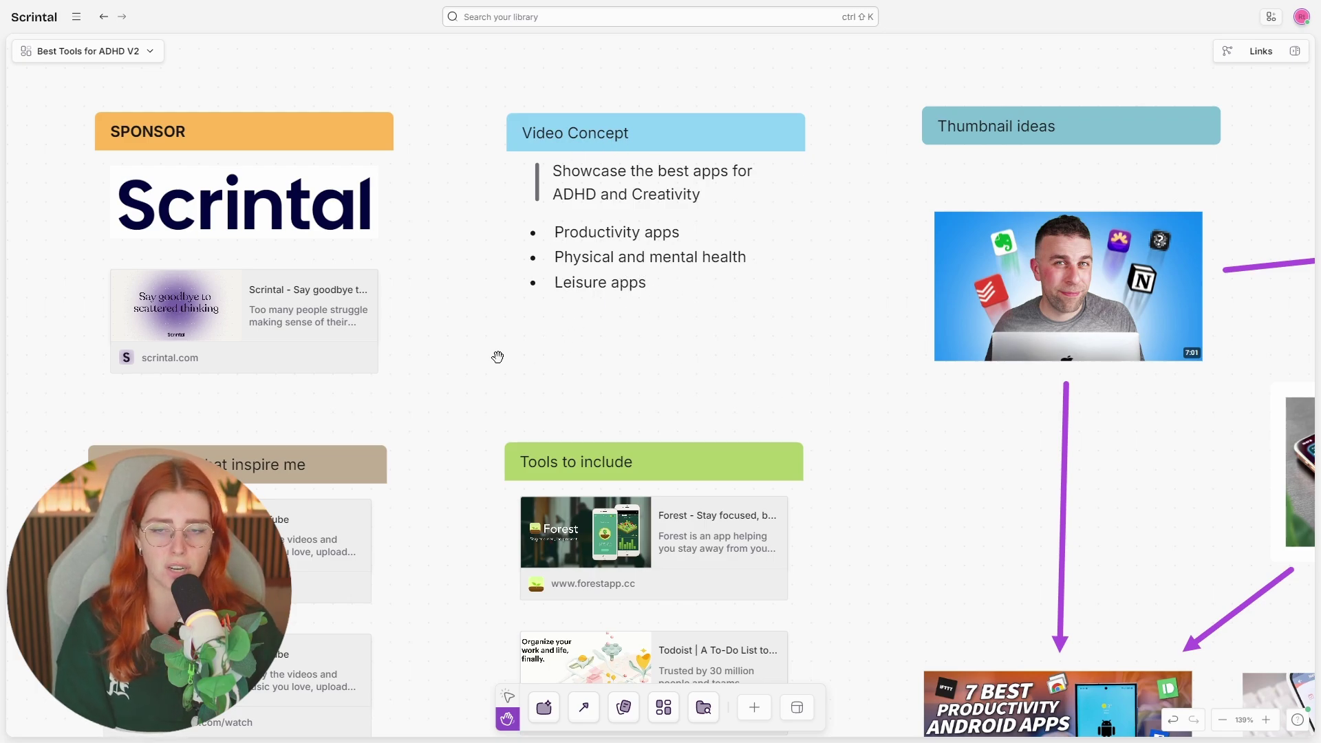
Pan the canvas to bring the Other videos that inspire me section into view.
scroll(449, 428, "right", 1)
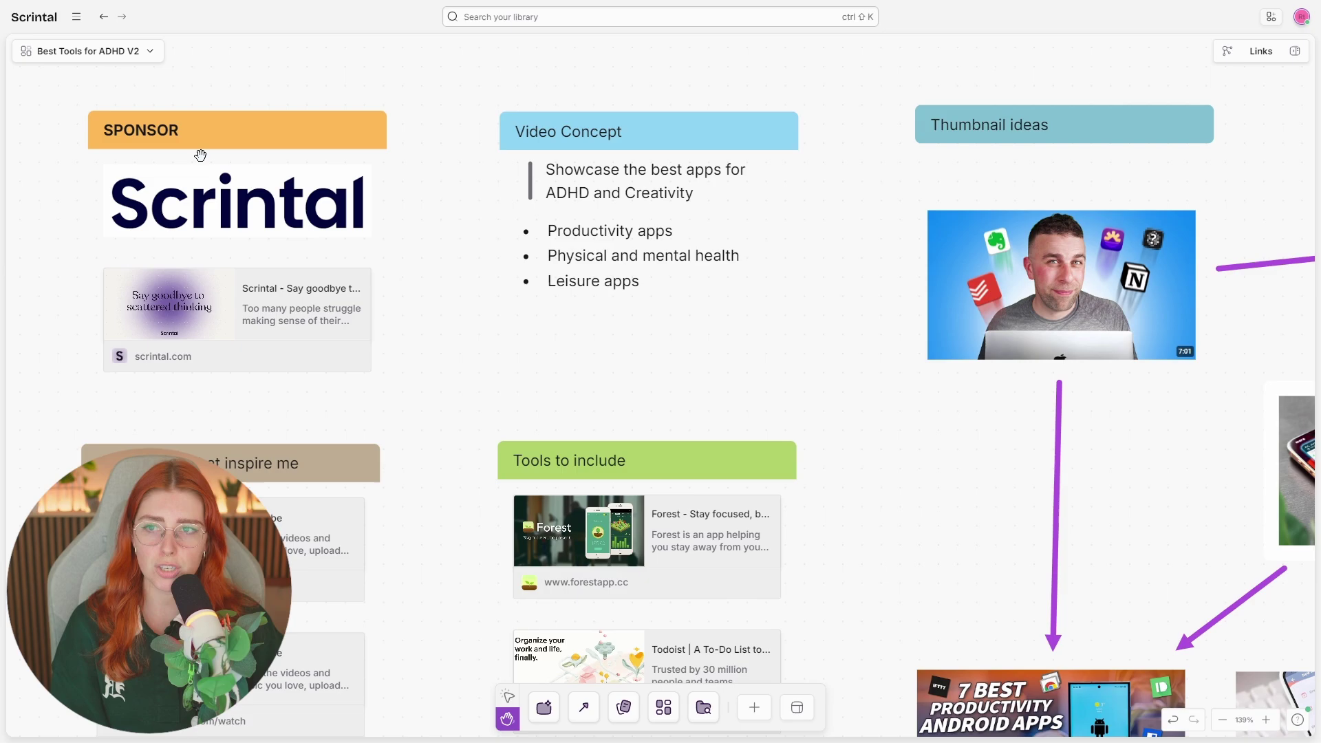
scroll(784, 288, "right", 2)
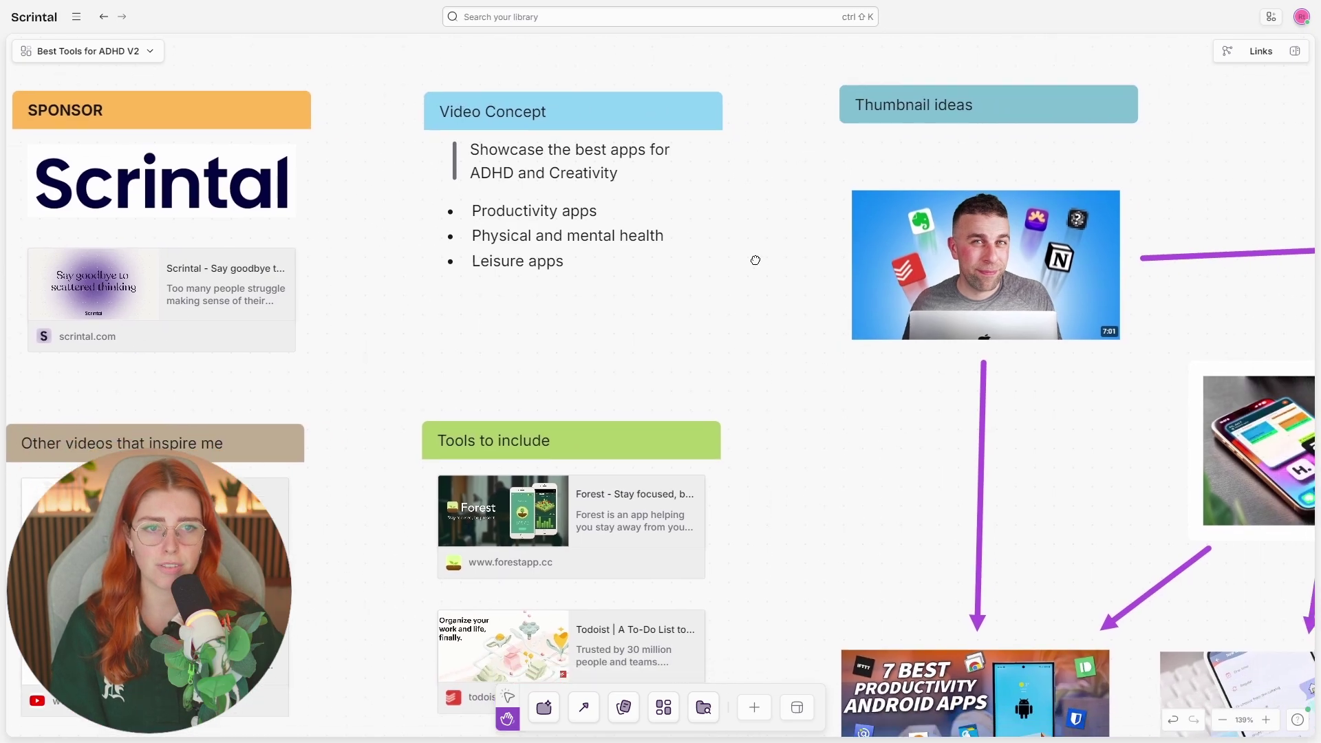
scroll(814, 301, "down", 5)
scroll(814, 301, "left", 5)
scroll(594, 362, "down", 3)
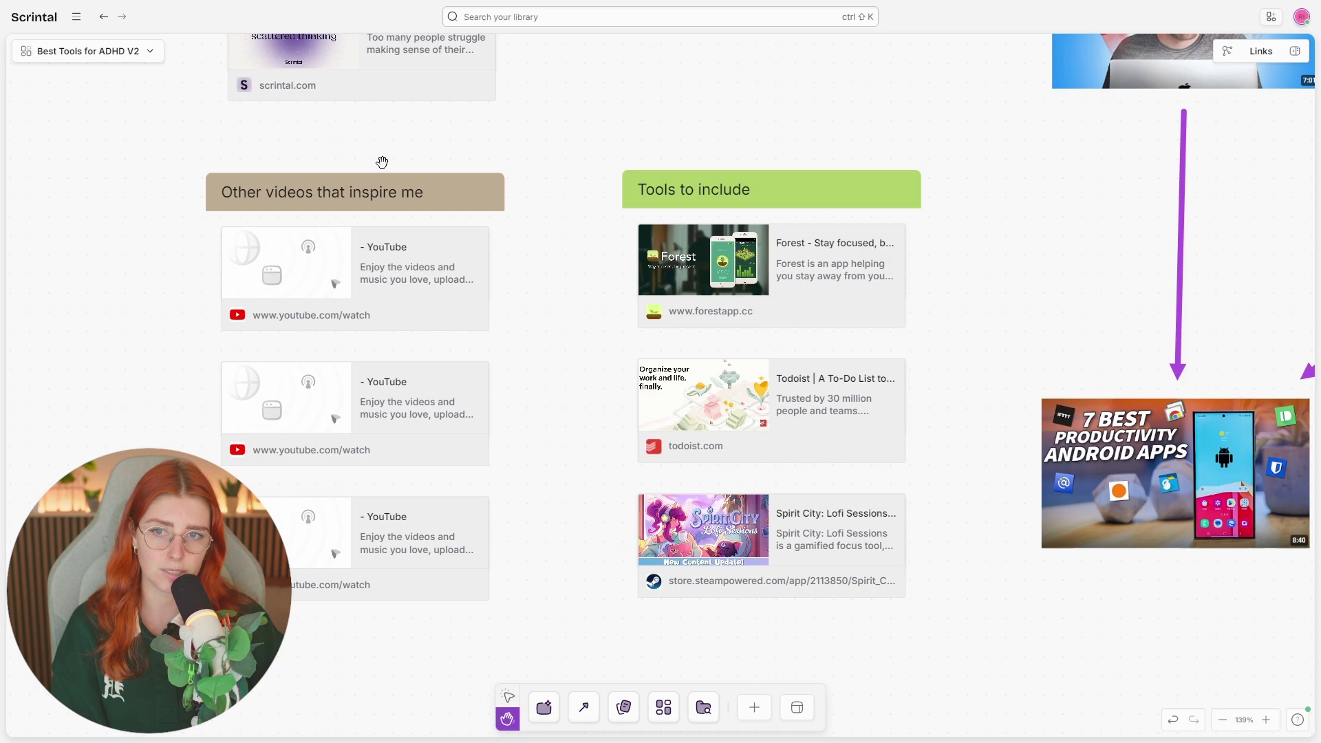
left_click_drag(542, 390, 694, 403)
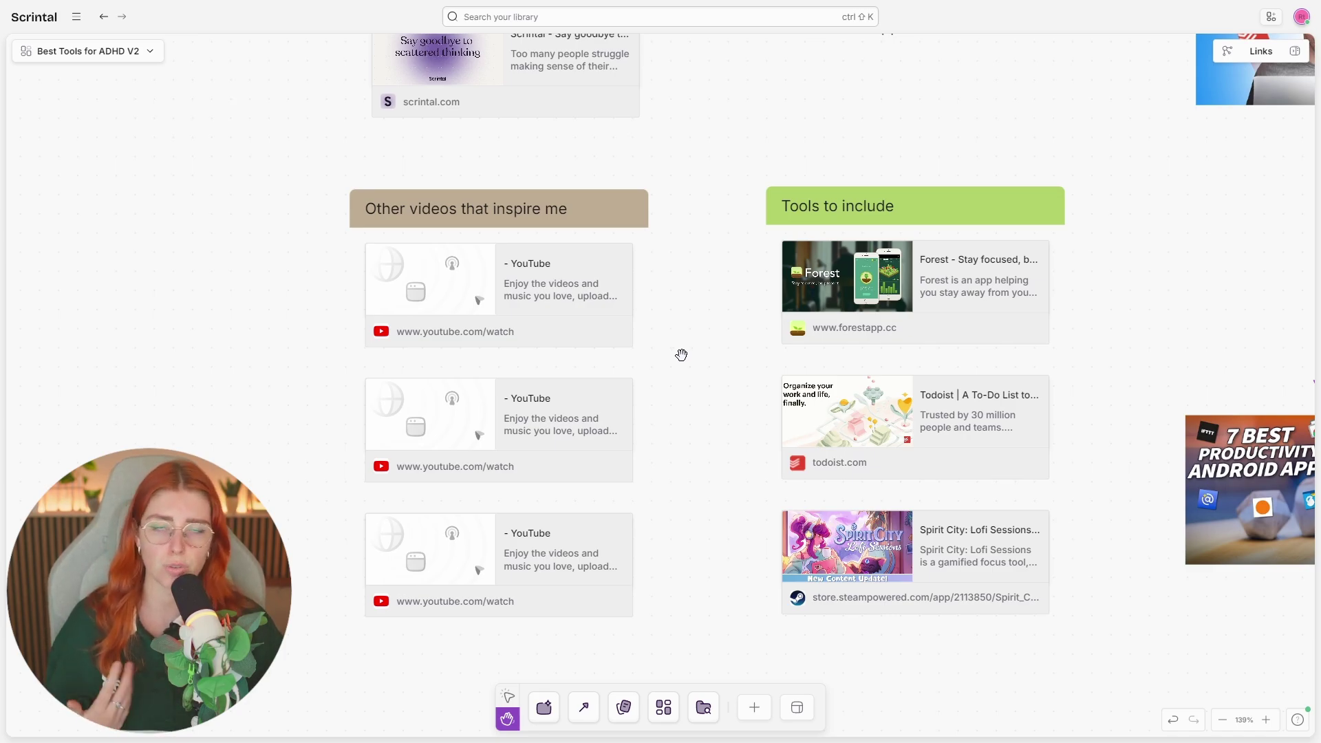
Select the Other videos that inspire me group with the Select tool.
left_click(508, 697)
left_click(490, 335)
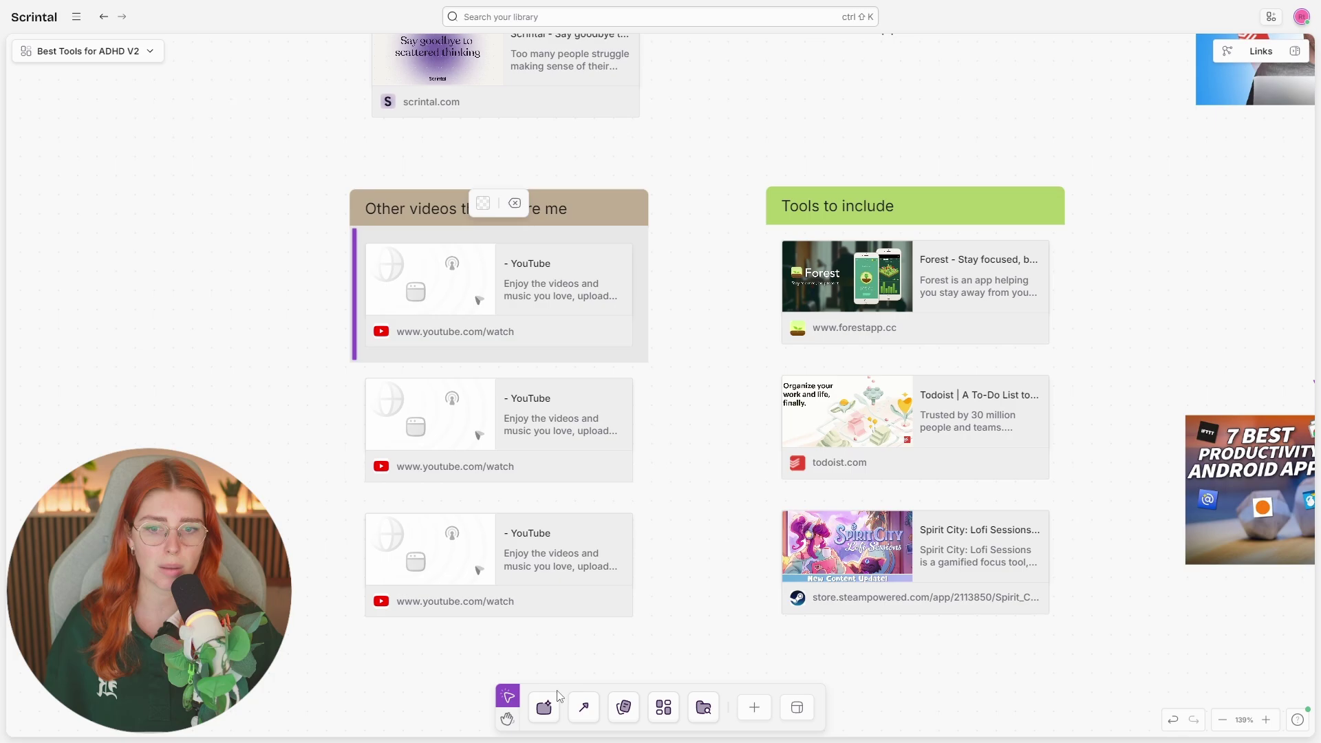
scroll(296, 596, "left", 5)
Place a new doc left of the videos and connect it with an arrow to the first video.
left_click(507, 719)
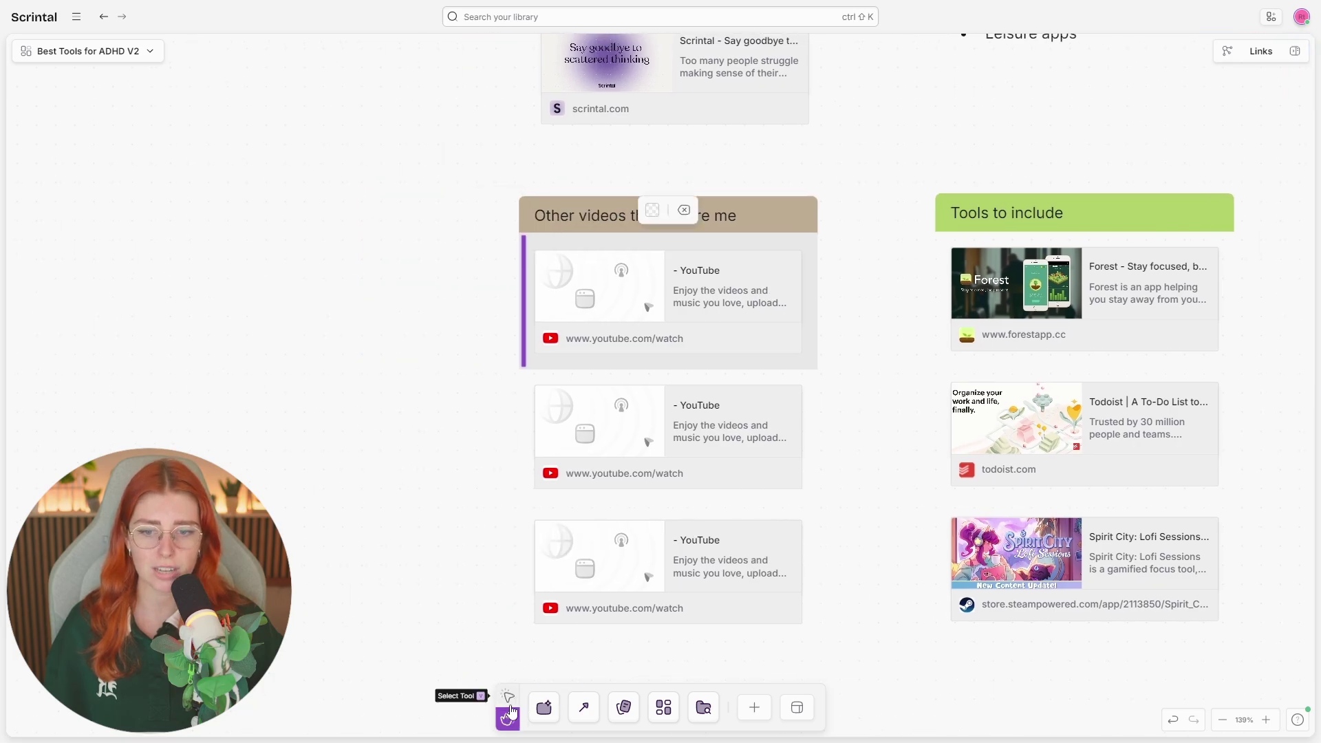
left_click(624, 708)
left_click(169, 220)
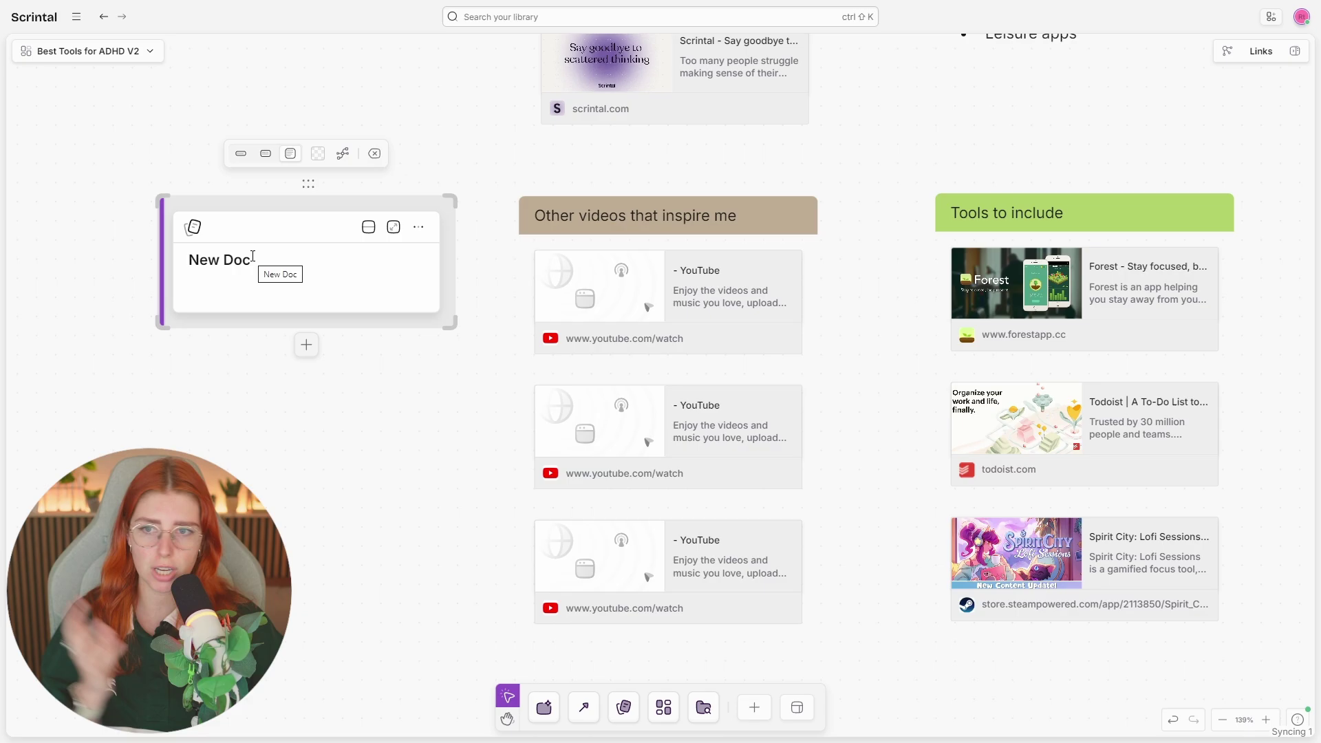
left_click(584, 707)
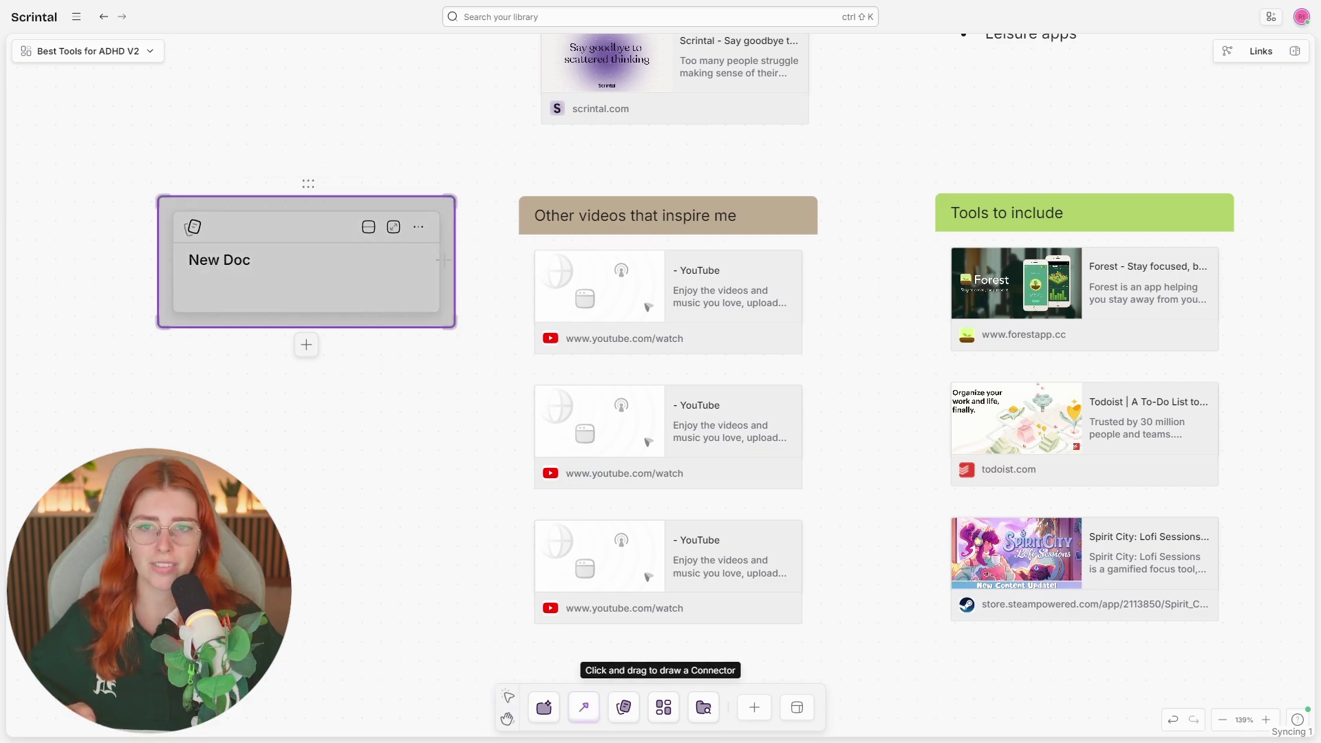
left_click_drag(444, 260, 519, 322)
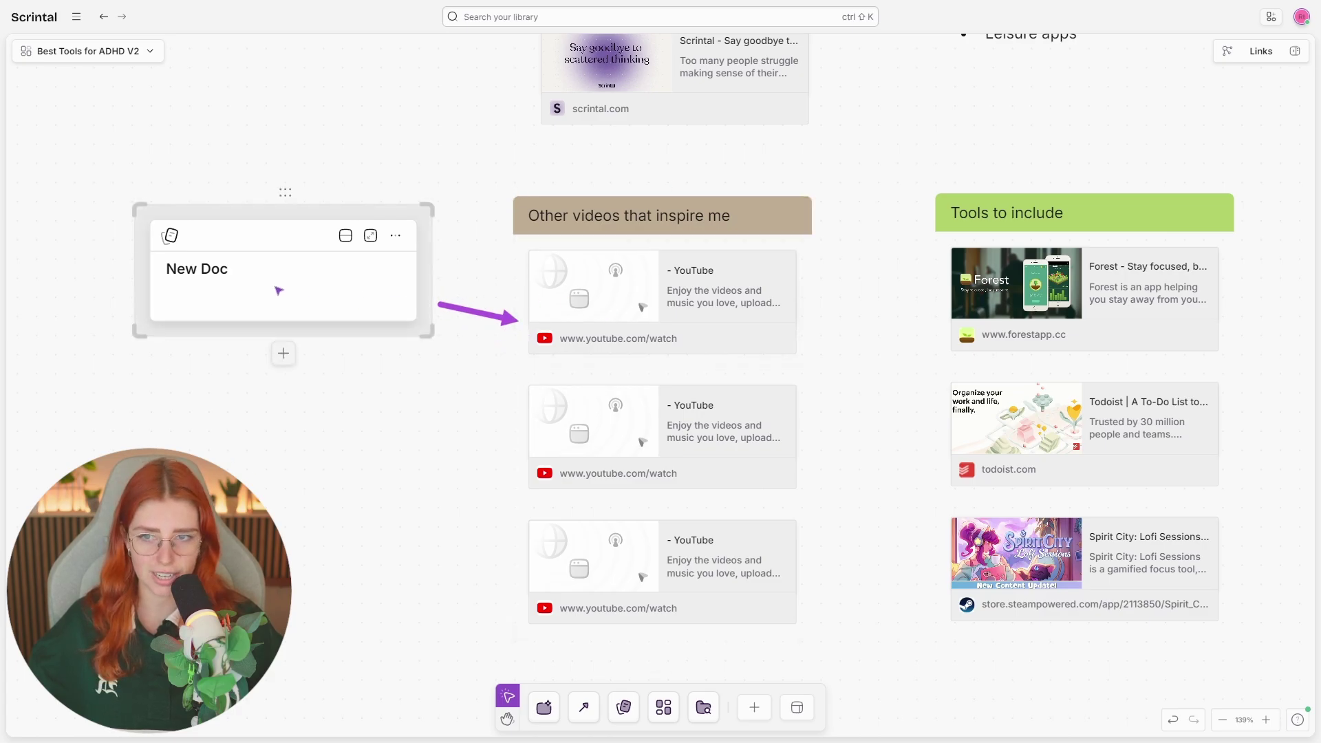
Title the doc 'Notes from YT video' with body 'I really like the editing style of this video'.
left_click(208, 271)
type("Notes fr")
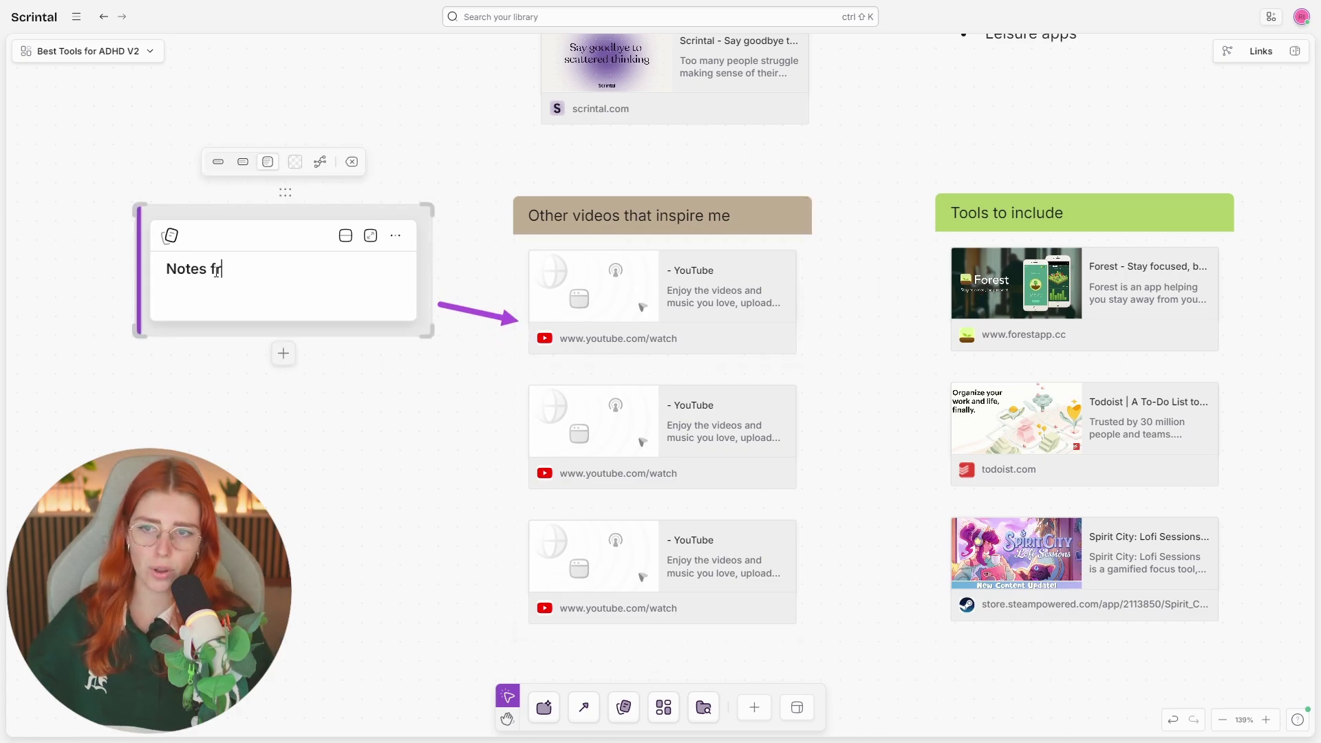
type("om YT video")
key("Return")
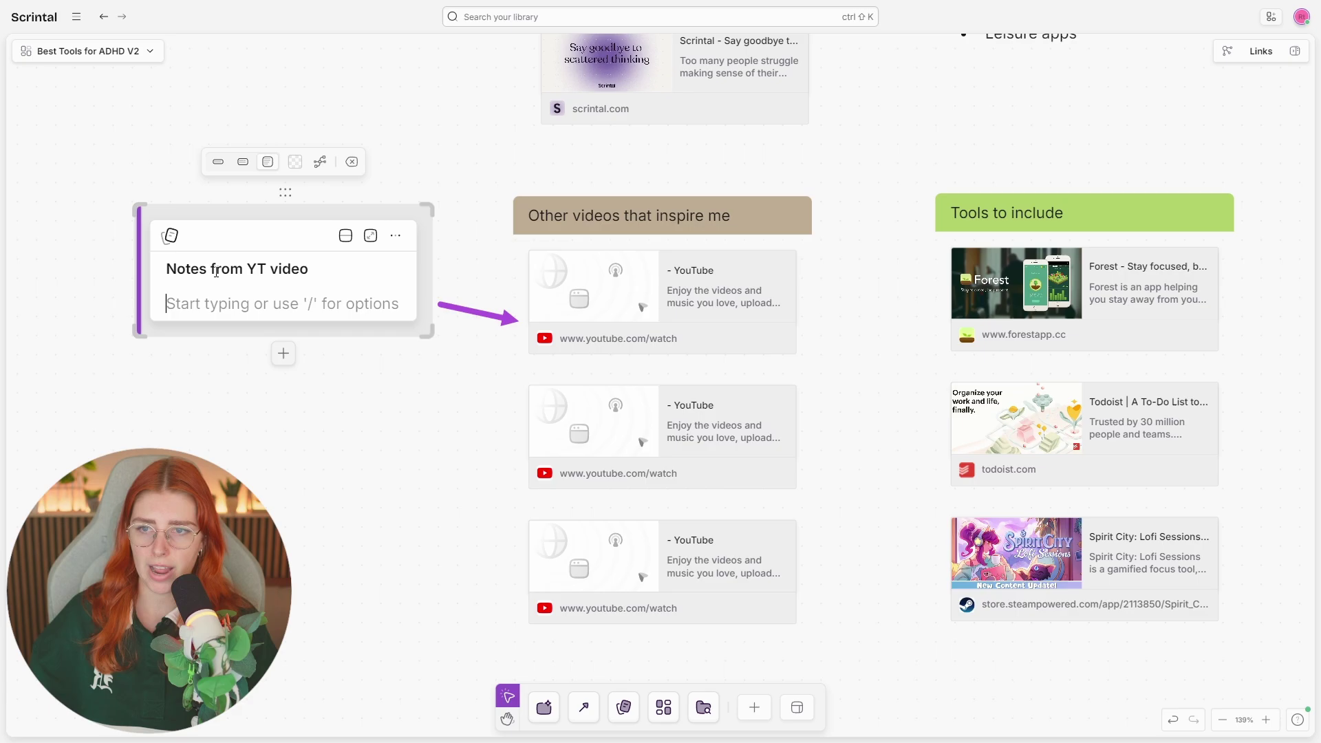
type("I reall")
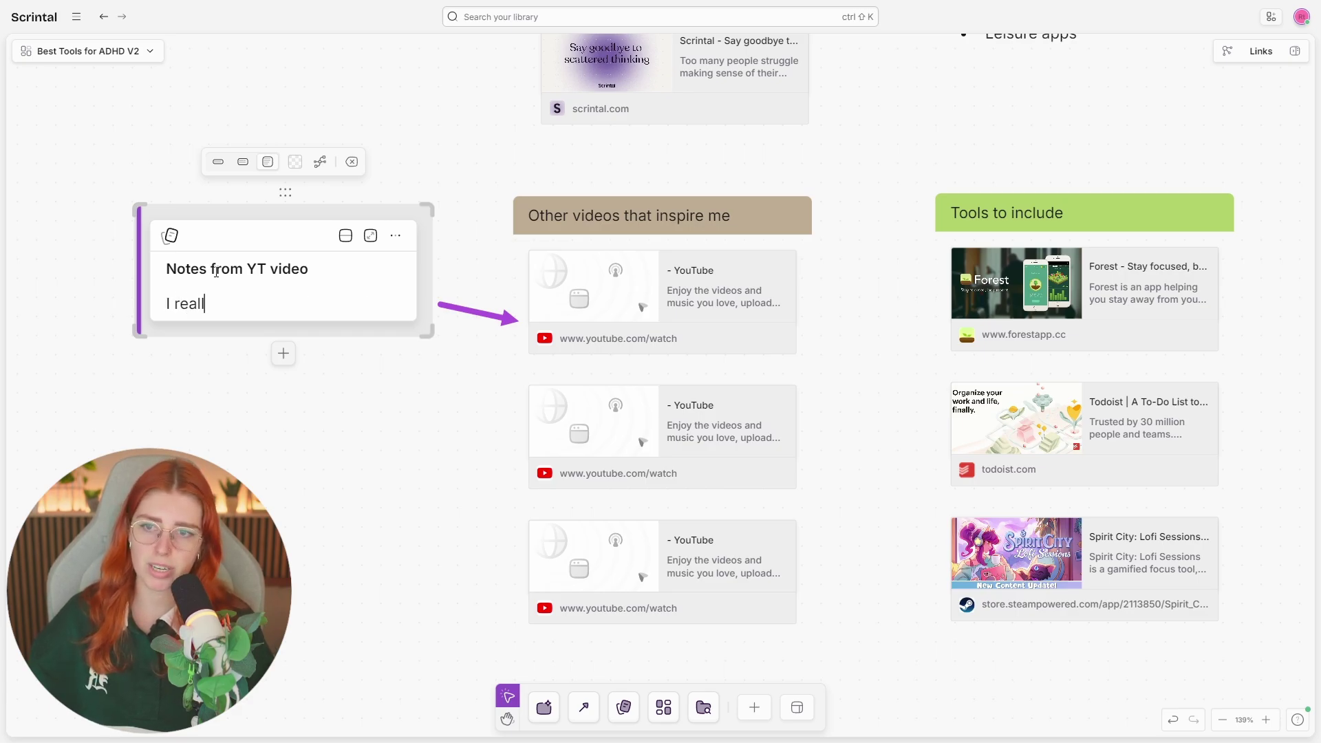
type("y like the editing sty")
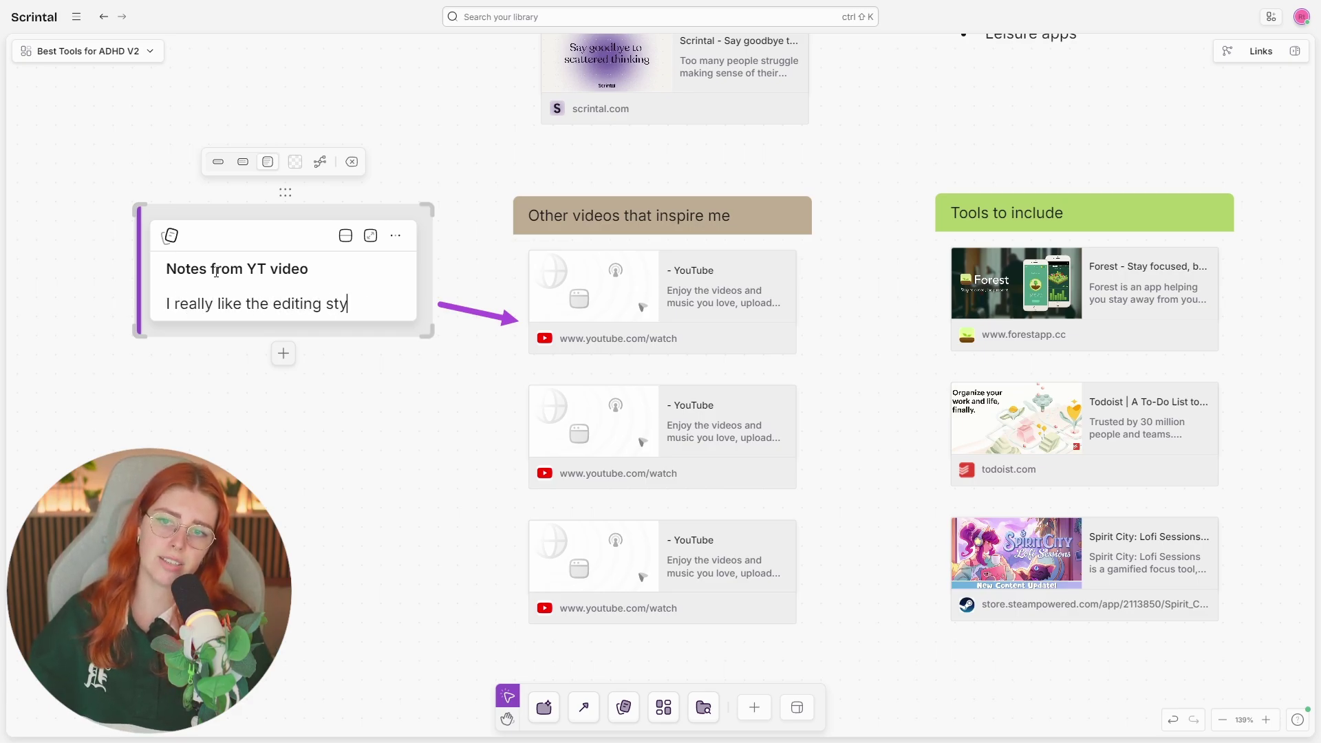
type("le of this video")
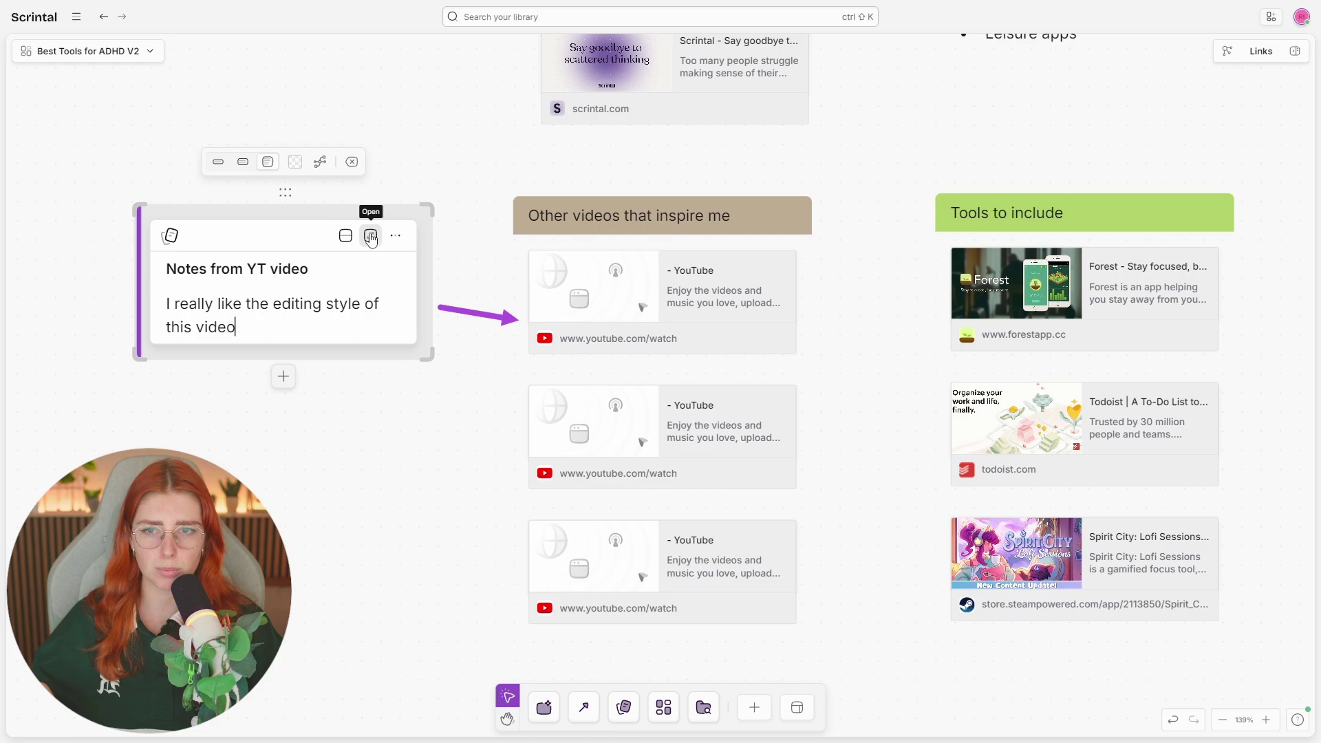
Set the Notes from YT video card to Compact display, then open the note in the side panel.
left_click(345, 237)
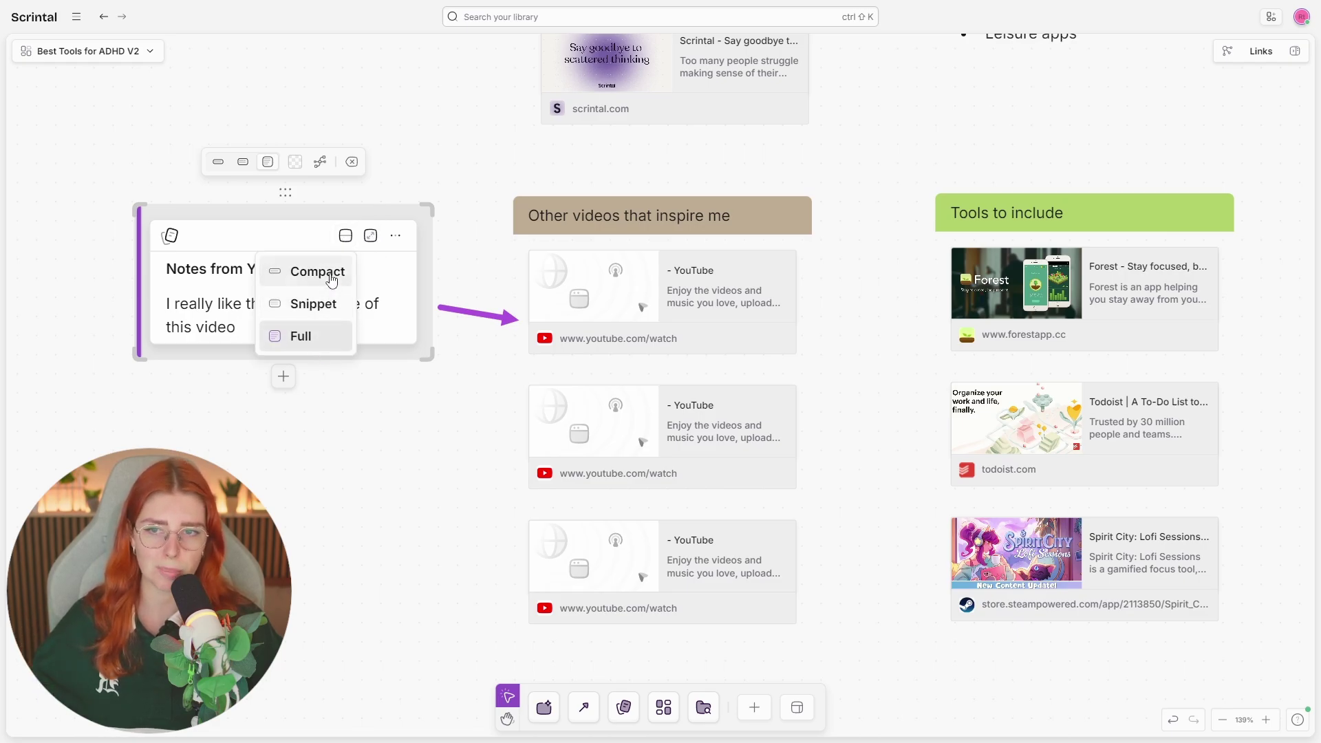
left_click(297, 271)
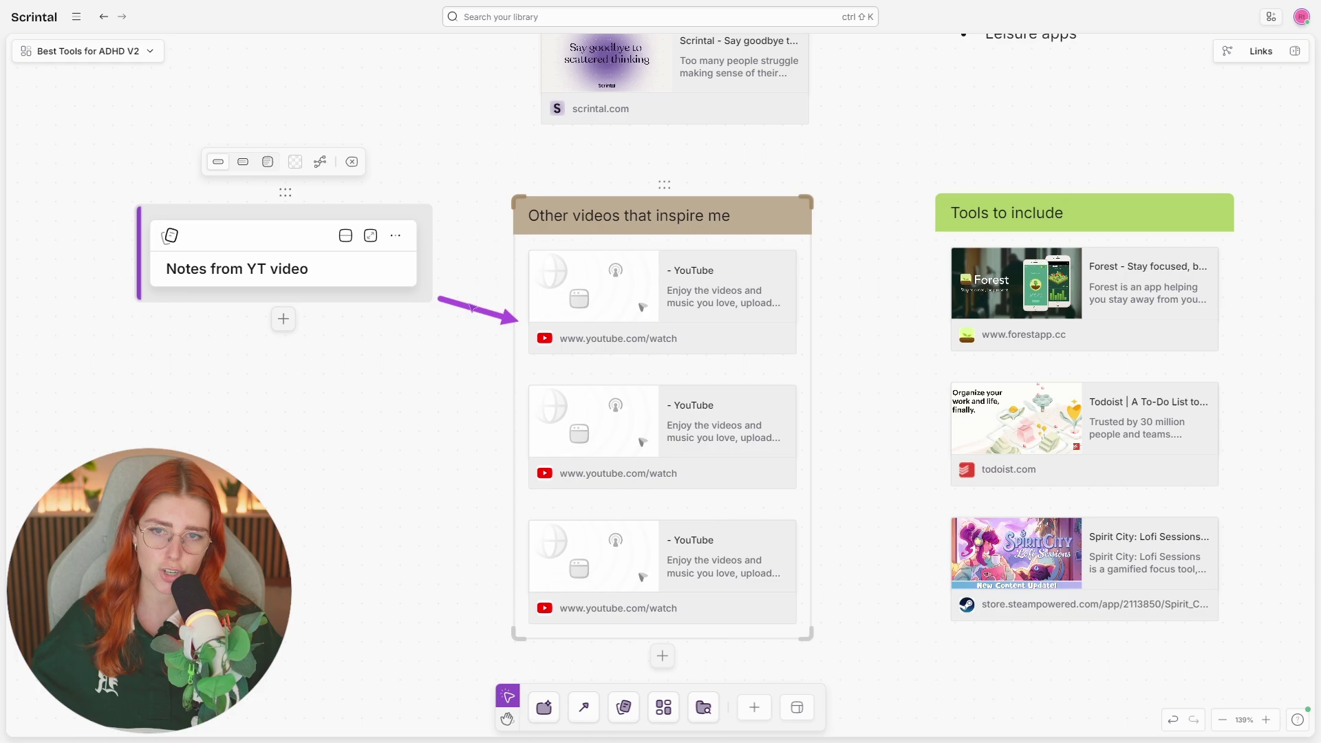
left_click(538, 323)
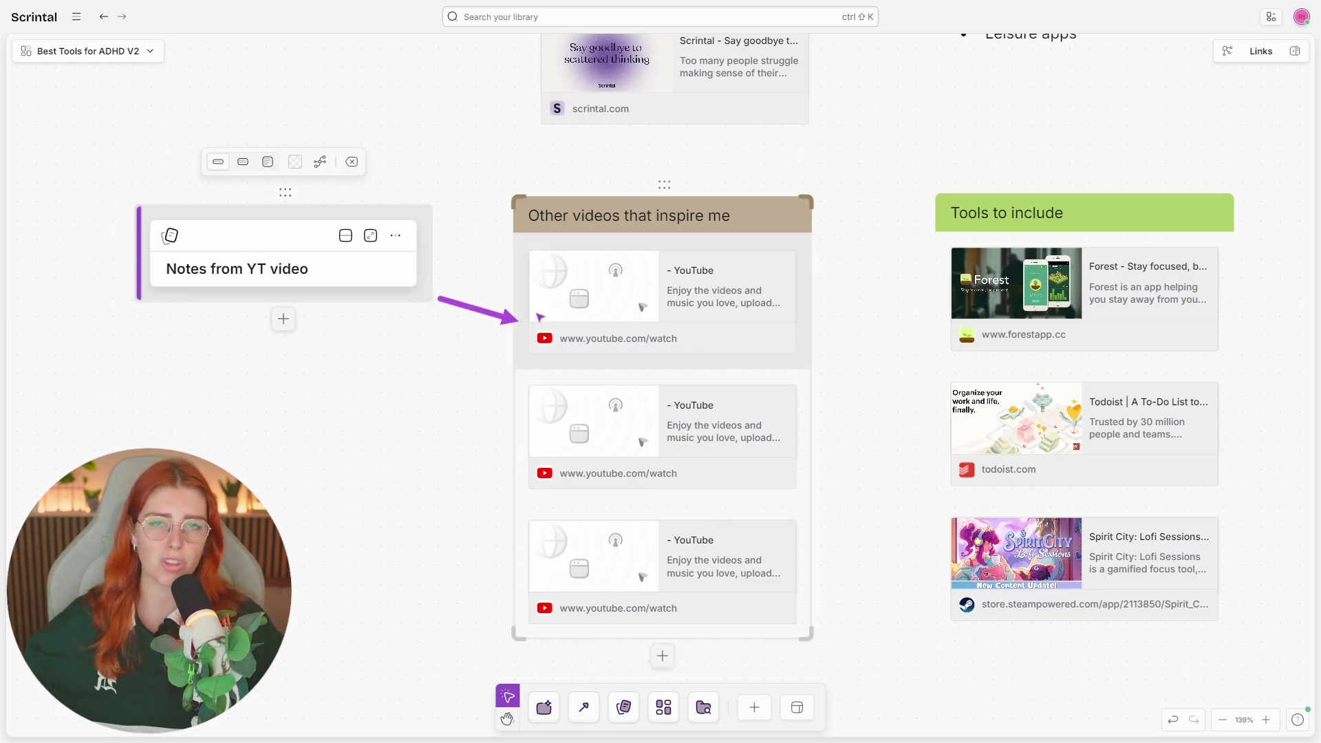
left_click(425, 279)
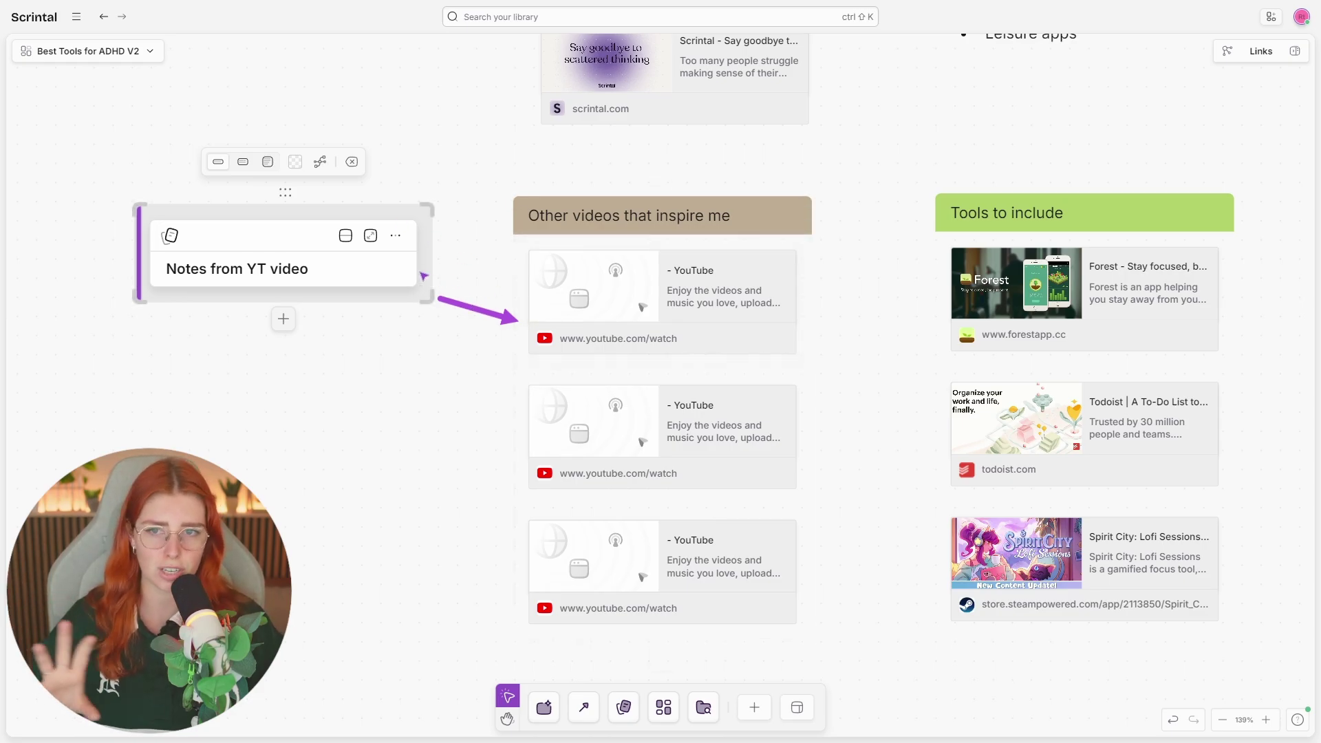
left_click(372, 236)
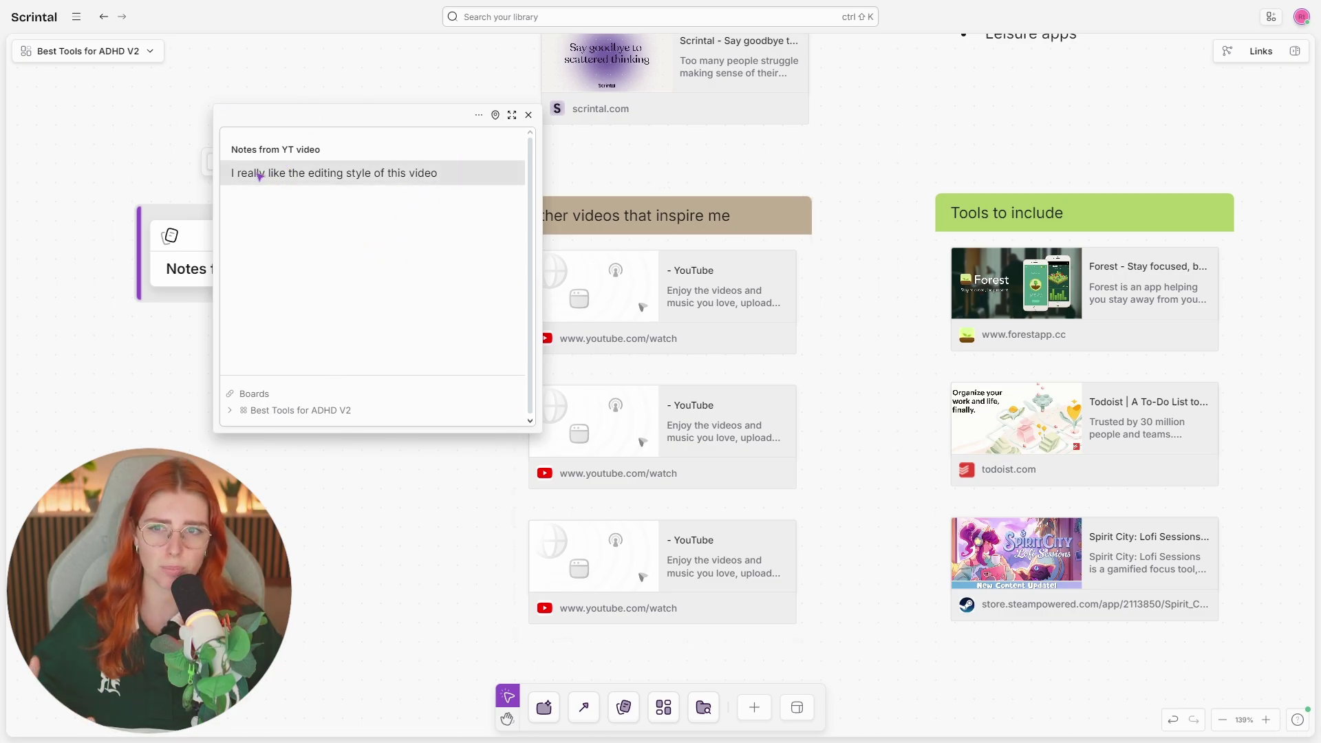
View the YT video note full-page, then exit back to the board with Esc.
left_click(511, 116)
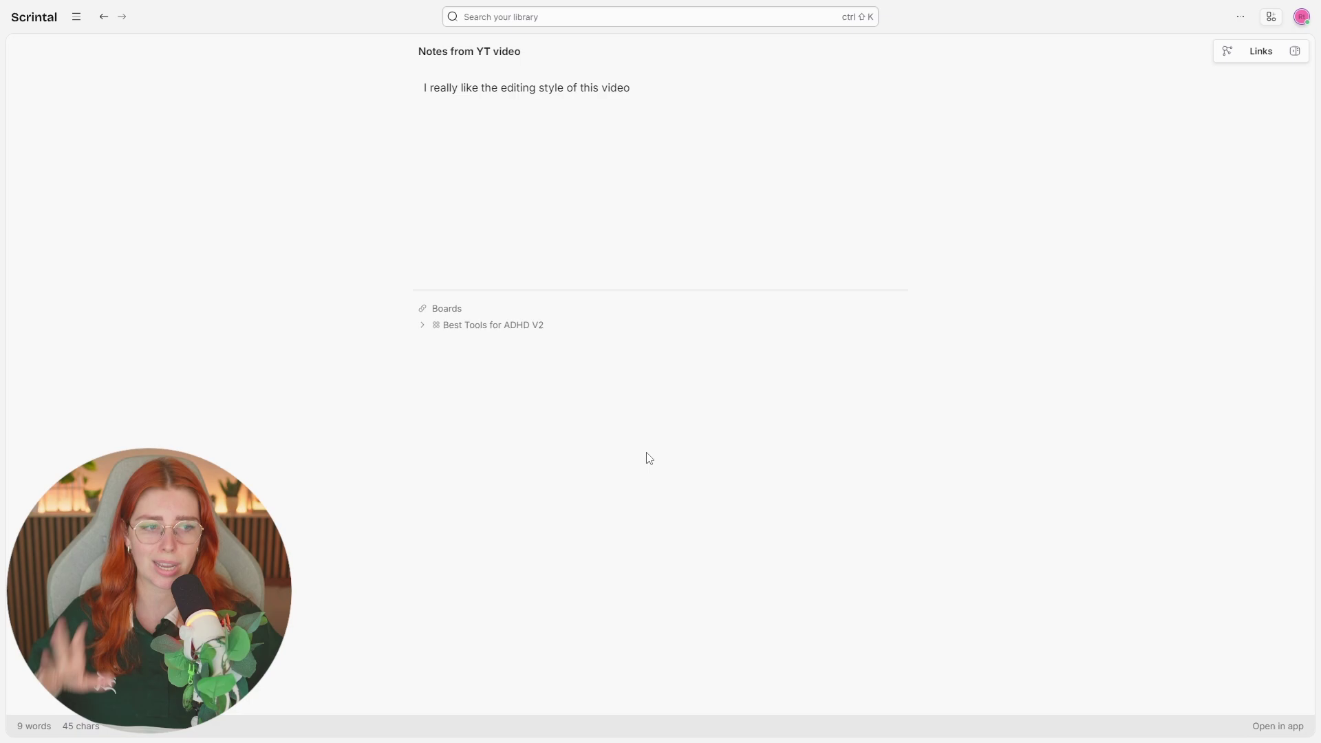
key("Escape")
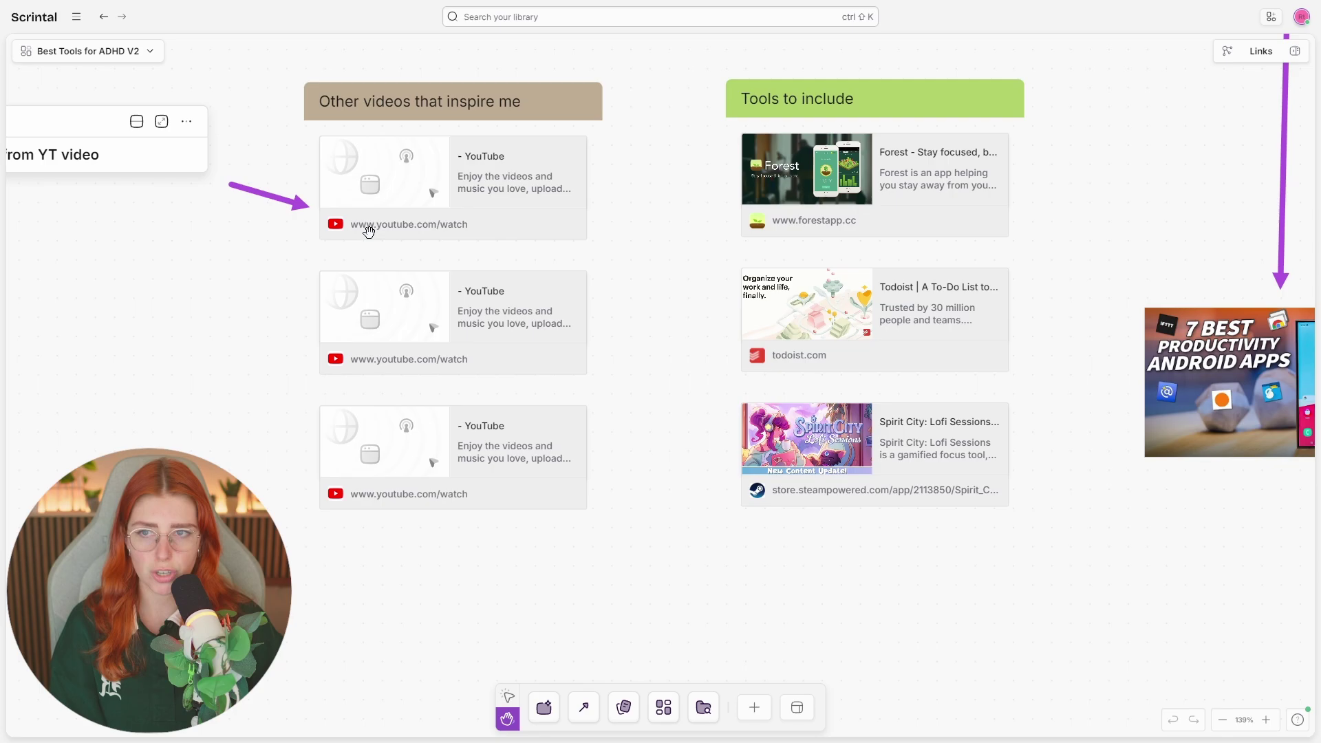
Pan the canvas and zoom out to 75% to show the full planning board.
scroll(159, 268, "down", 1)
scroll(159, 268, "left", 1)
scroll(762, 265, "right", 3)
scroll(763, 265, "up", 1)
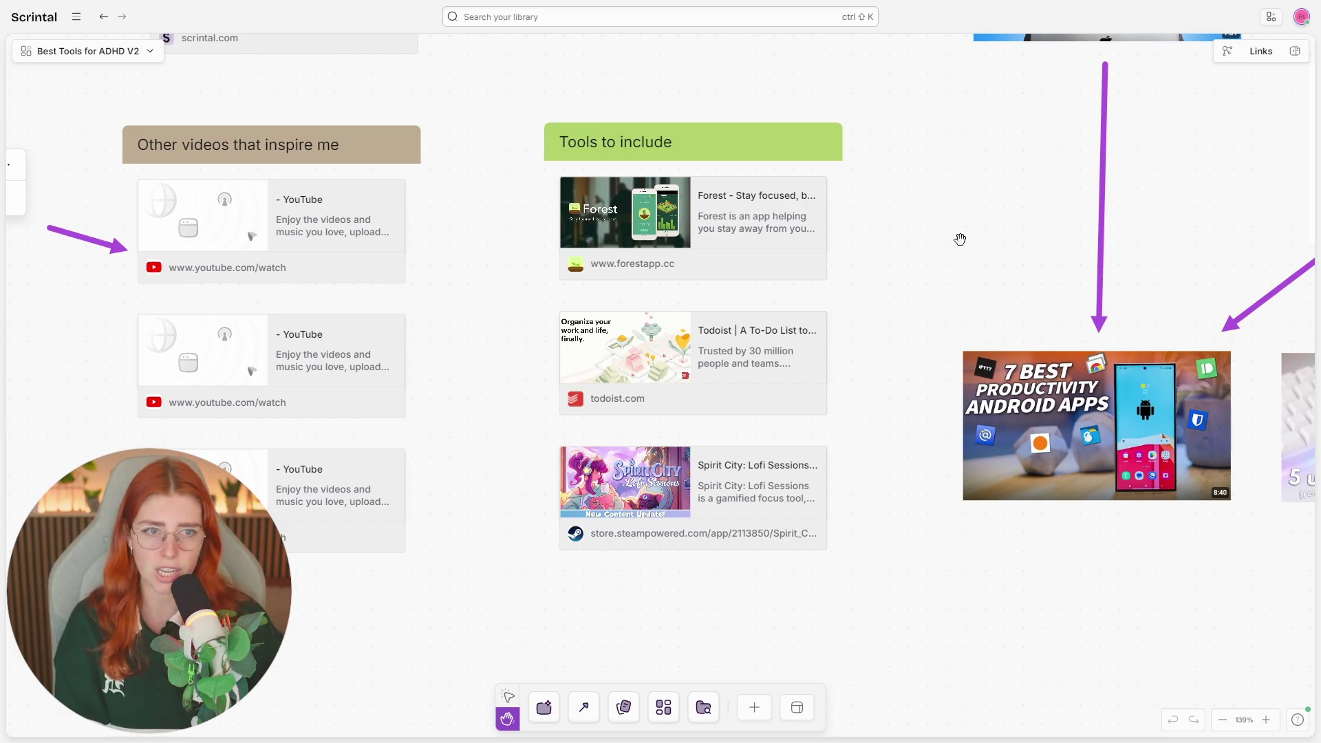
scroll(957, 242, "down", 1)
scroll(617, 360, "up", 1)
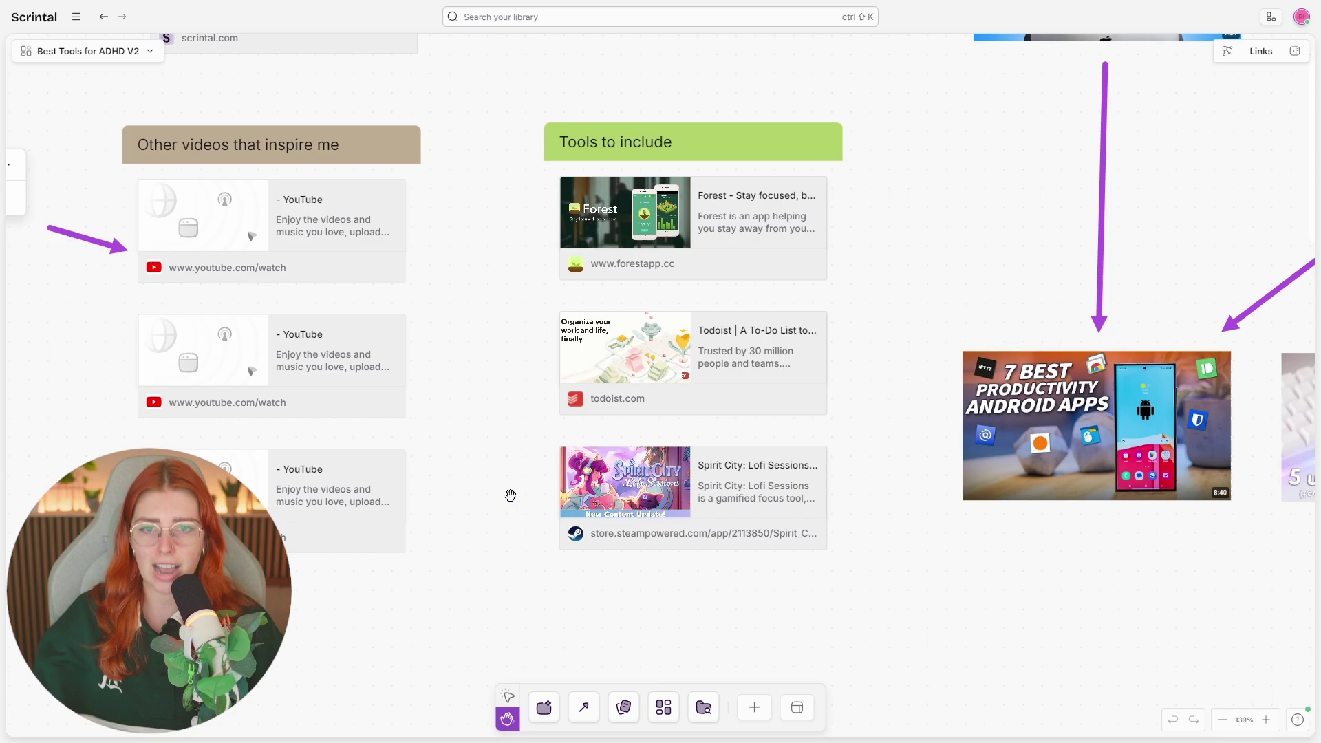
scroll(510, 495, "down", 5)
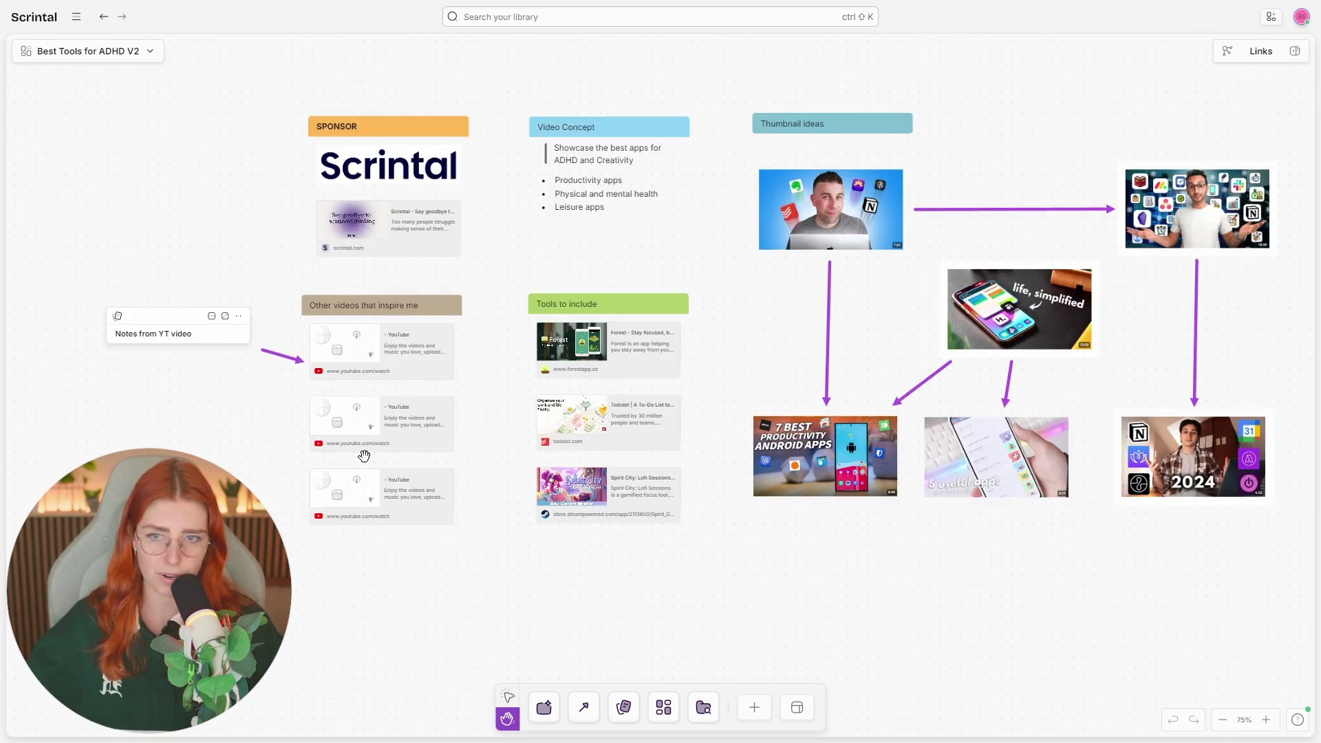
Pan to glimpse the Kanban board, zoom to 100%, then pan back to the Thumbnail ideas.
left_click_drag(764, 374, 363, 454)
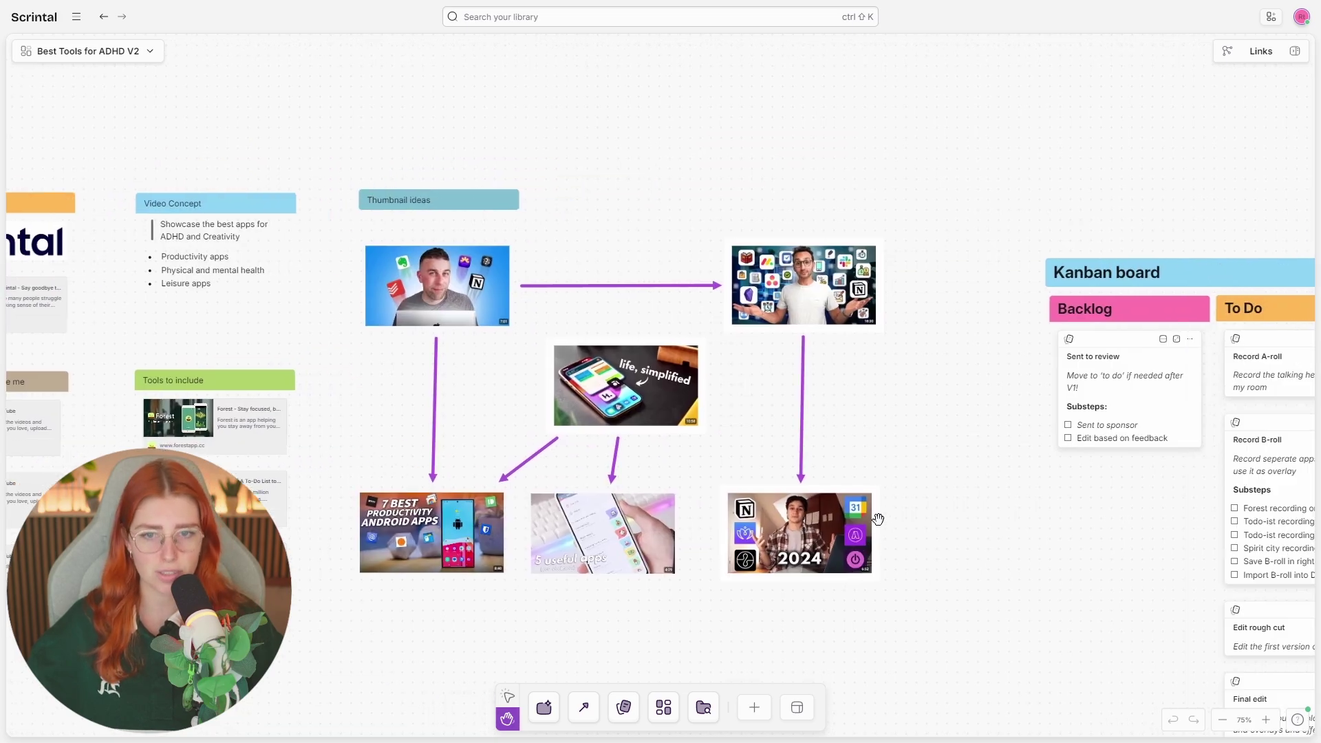
scroll(901, 484, "up", 2)
left_click_drag(914, 518, 1067, 386)
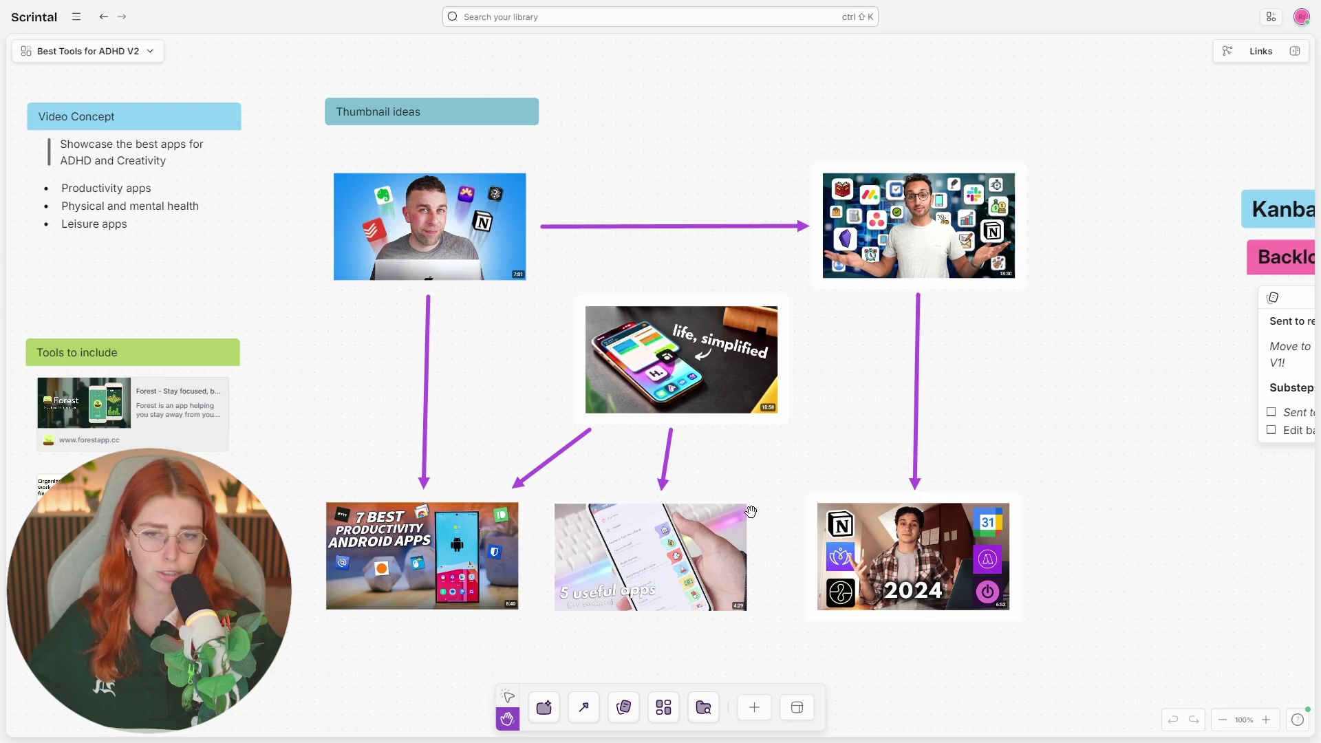
Nudge the view, then zoom out to 50% to show the board with all four Kanban columns.
left_click_drag(803, 497, 818, 493)
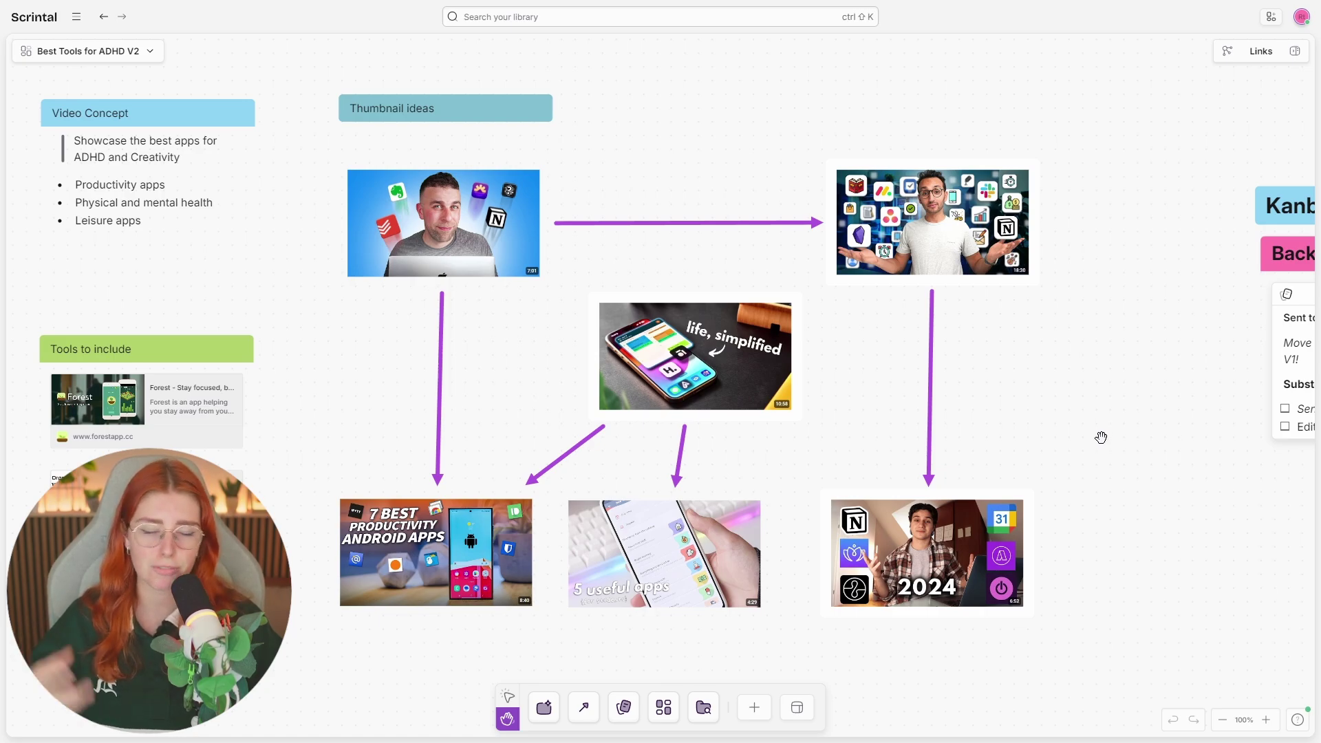
scroll(449, 330, "down", 1)
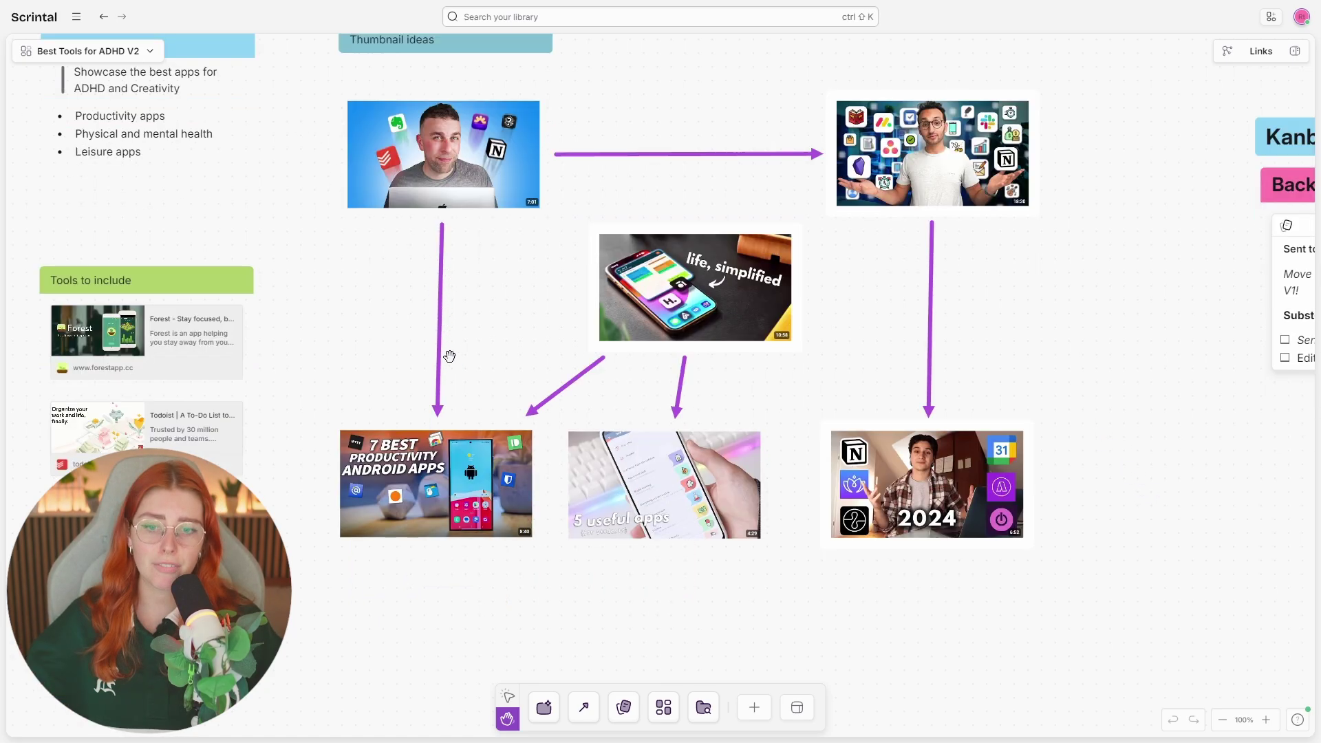
scroll(607, 344, "down", 5)
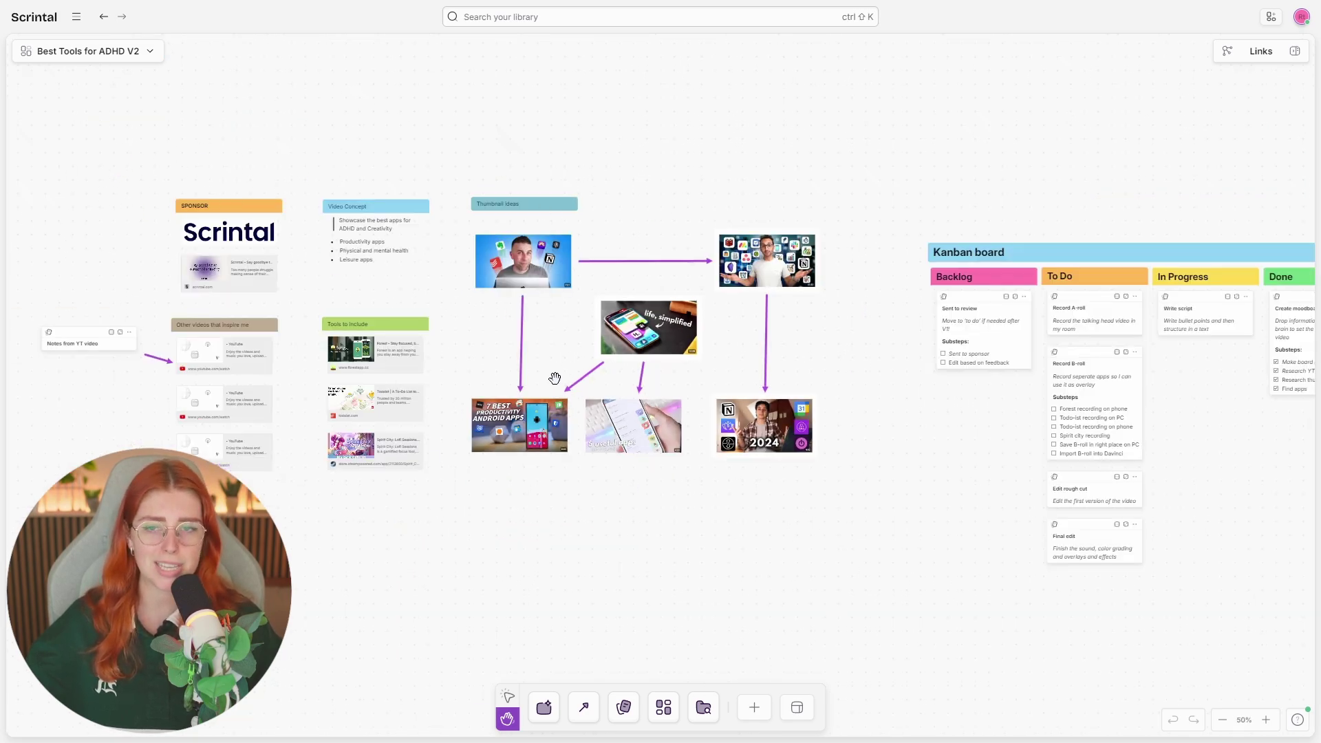
Center the Kanban board and zoom in and out to inspect its cards and the thumbnail ideas.
left_click_drag(915, 578, 451, 560)
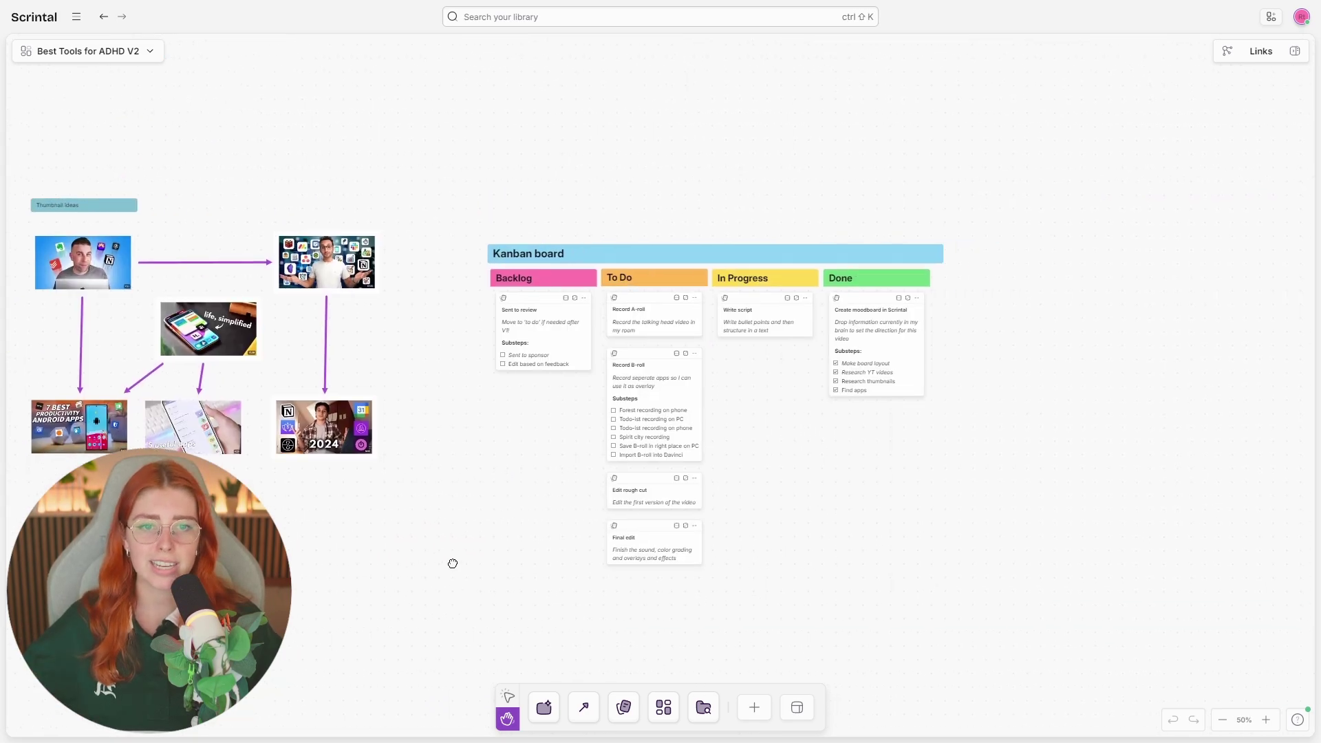
scroll(812, 440, "up", 5)
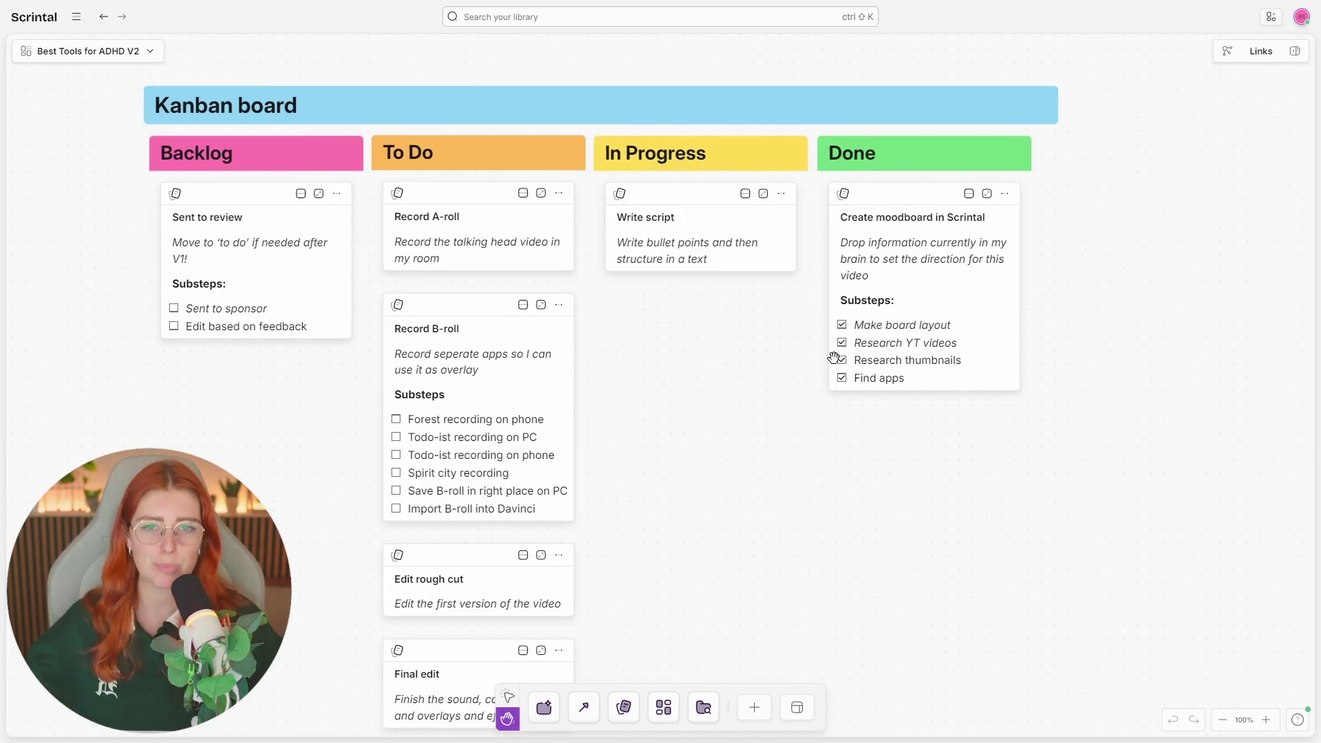
scroll(833, 357, "down", 2)
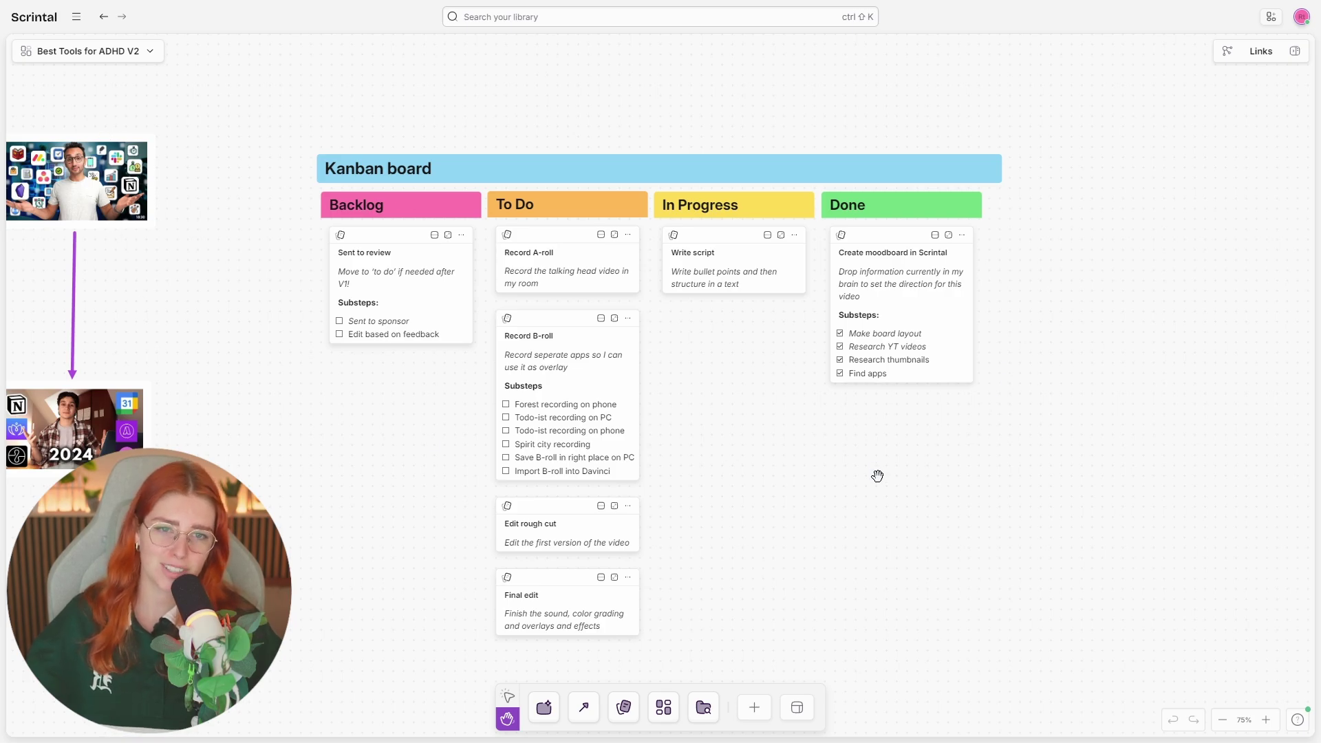
scroll(888, 478, "up", 2)
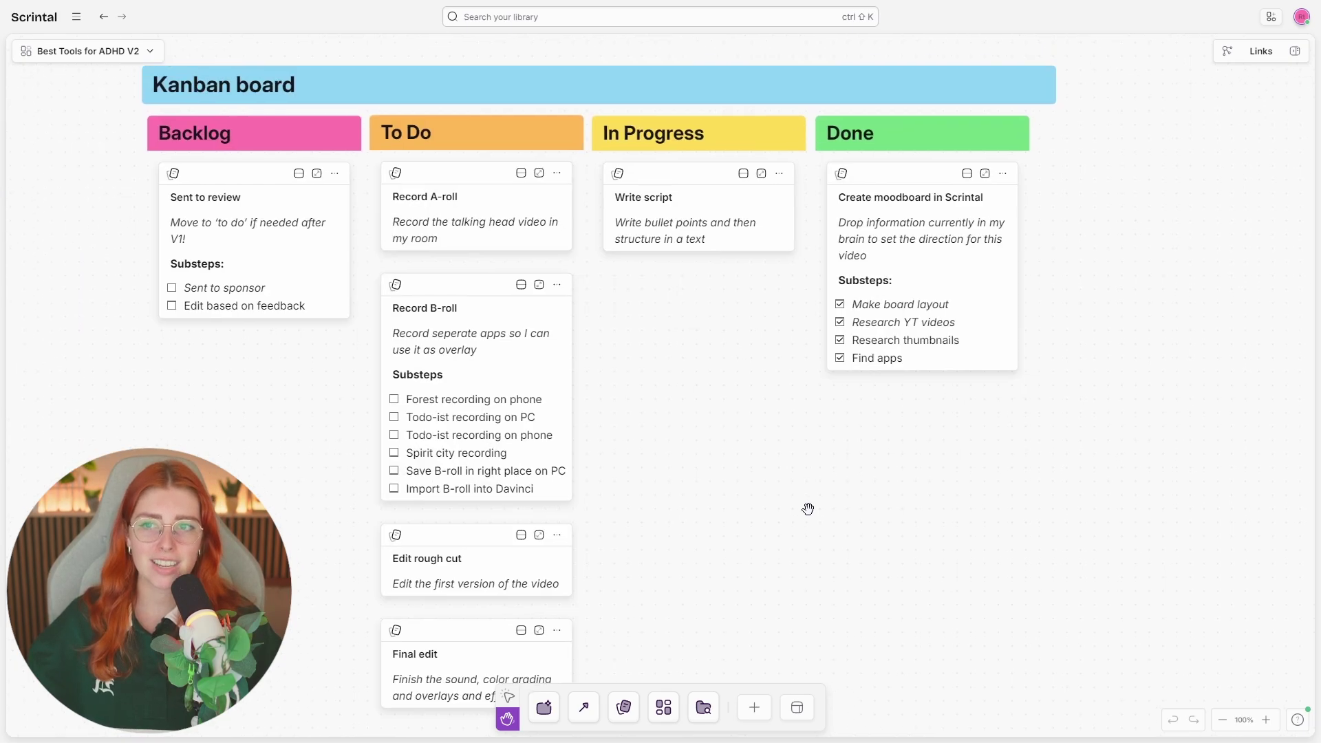
scroll(789, 501, "down", 4)
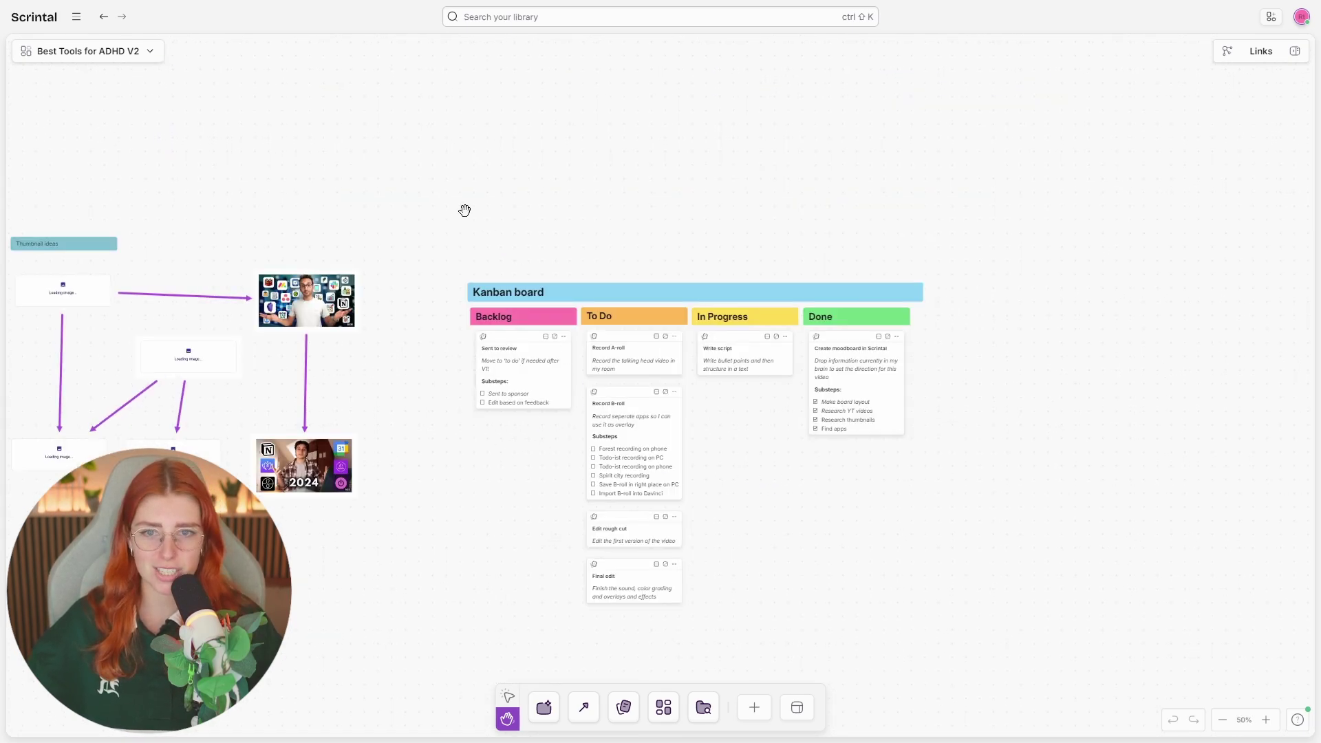
left_click_drag(718, 458, 649, 404)
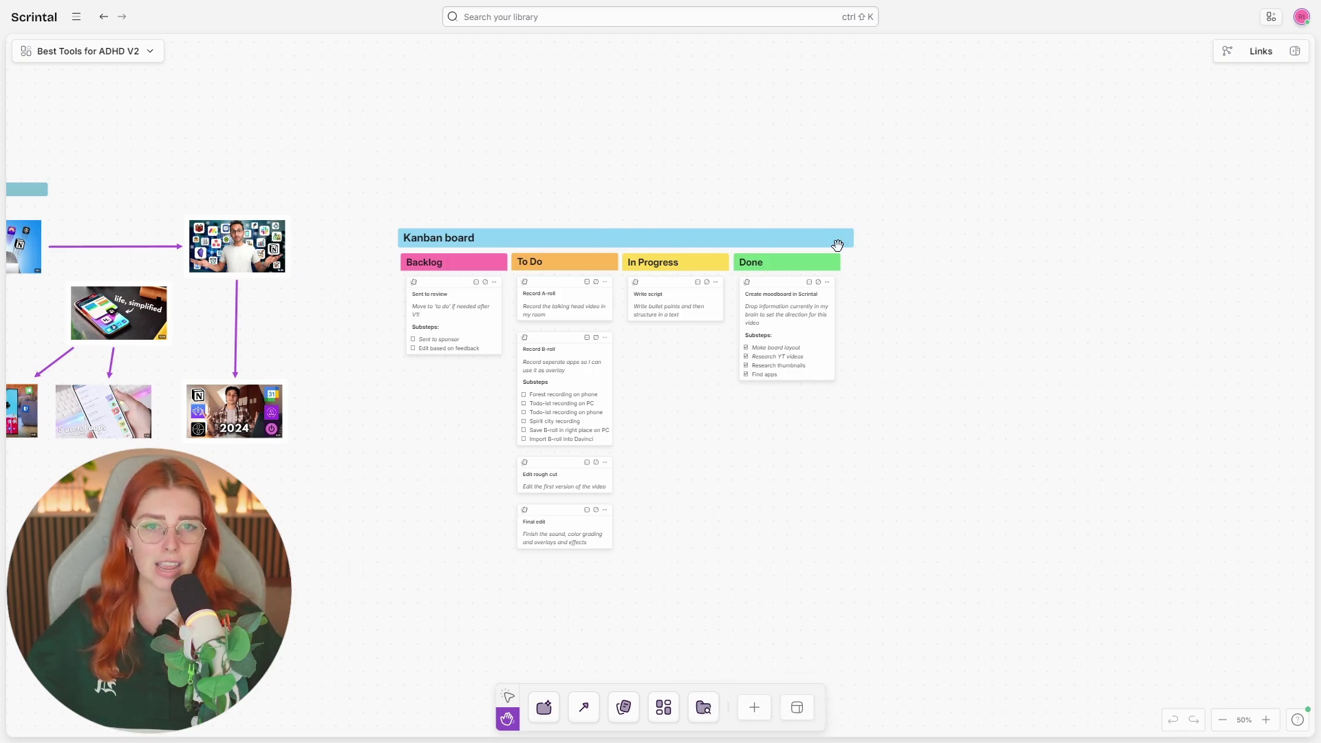
Switch to the Select tool, browse the Explore Templates list, then dismiss it from the canvas.
left_click(703, 709)
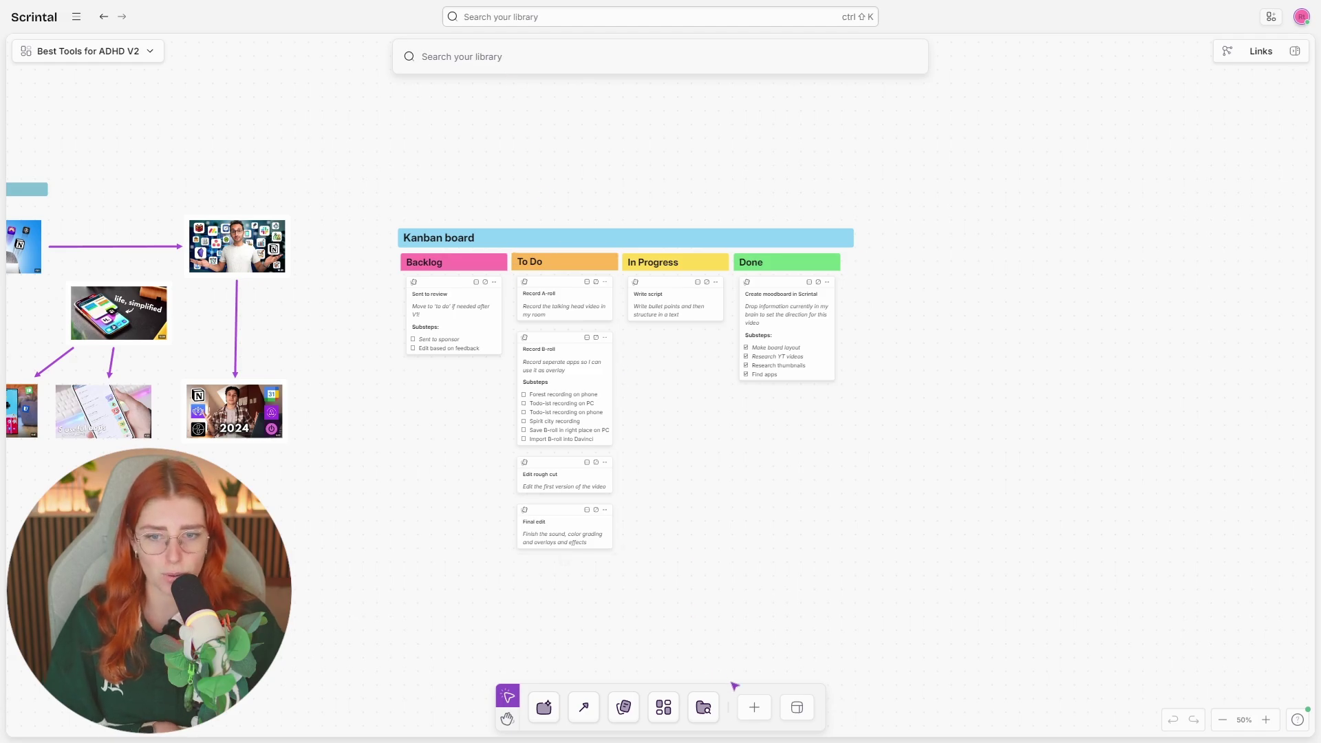
left_click(797, 707)
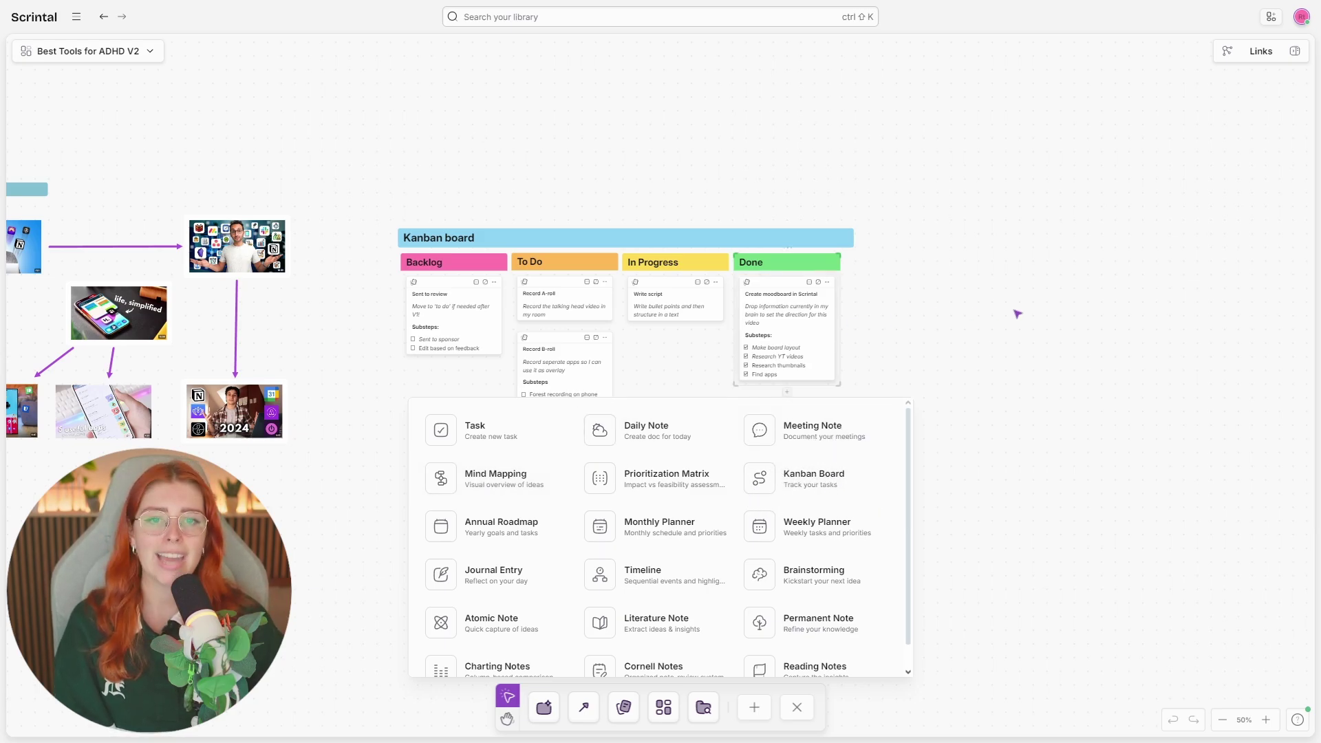
left_click_drag(1017, 311, 1045, 267)
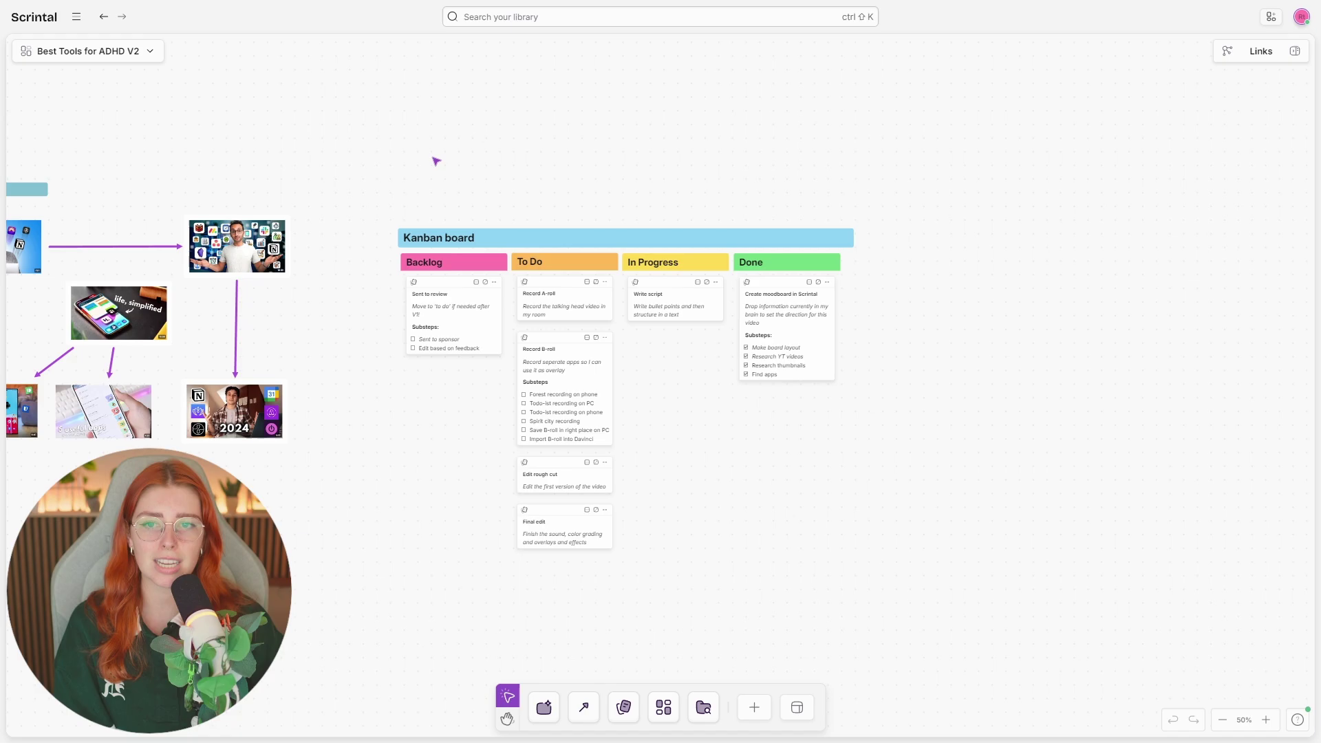
left_click(765, 288)
key("shift+2")
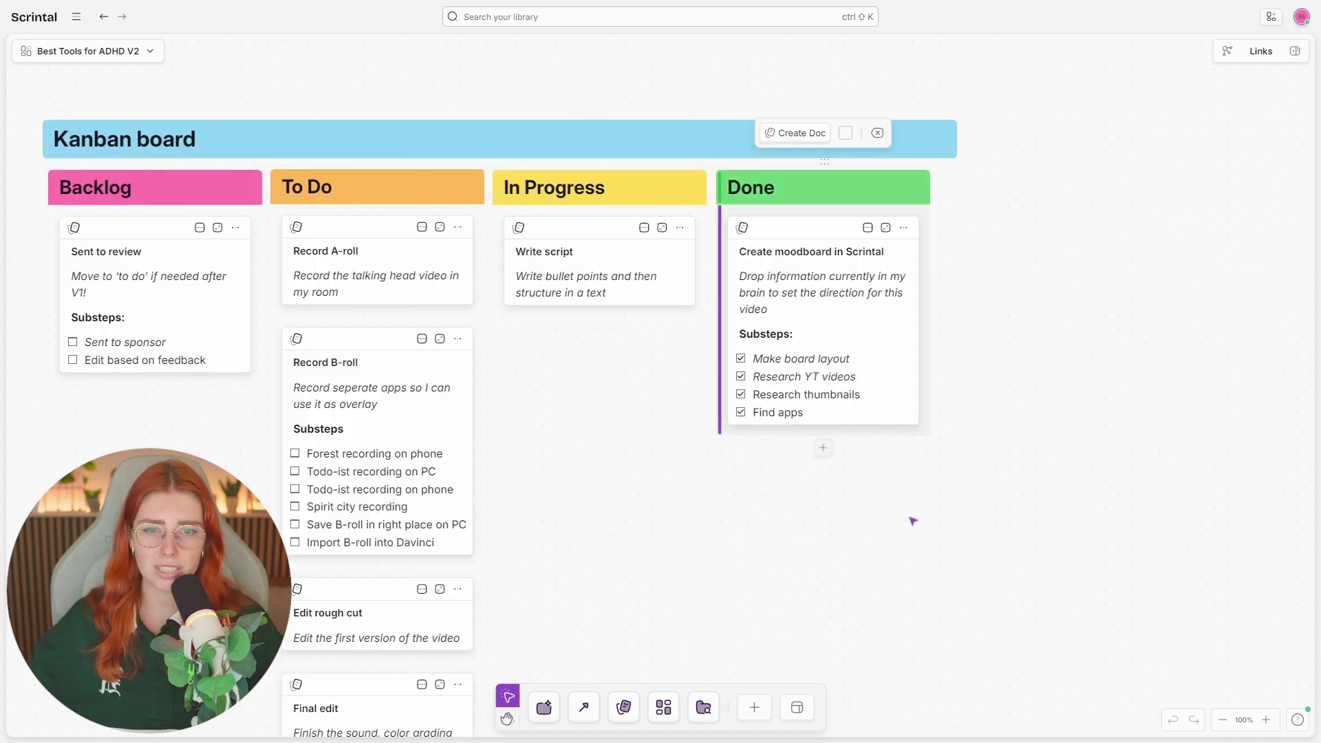
left_click(507, 719)
left_click_drag(625, 566, 715, 430)
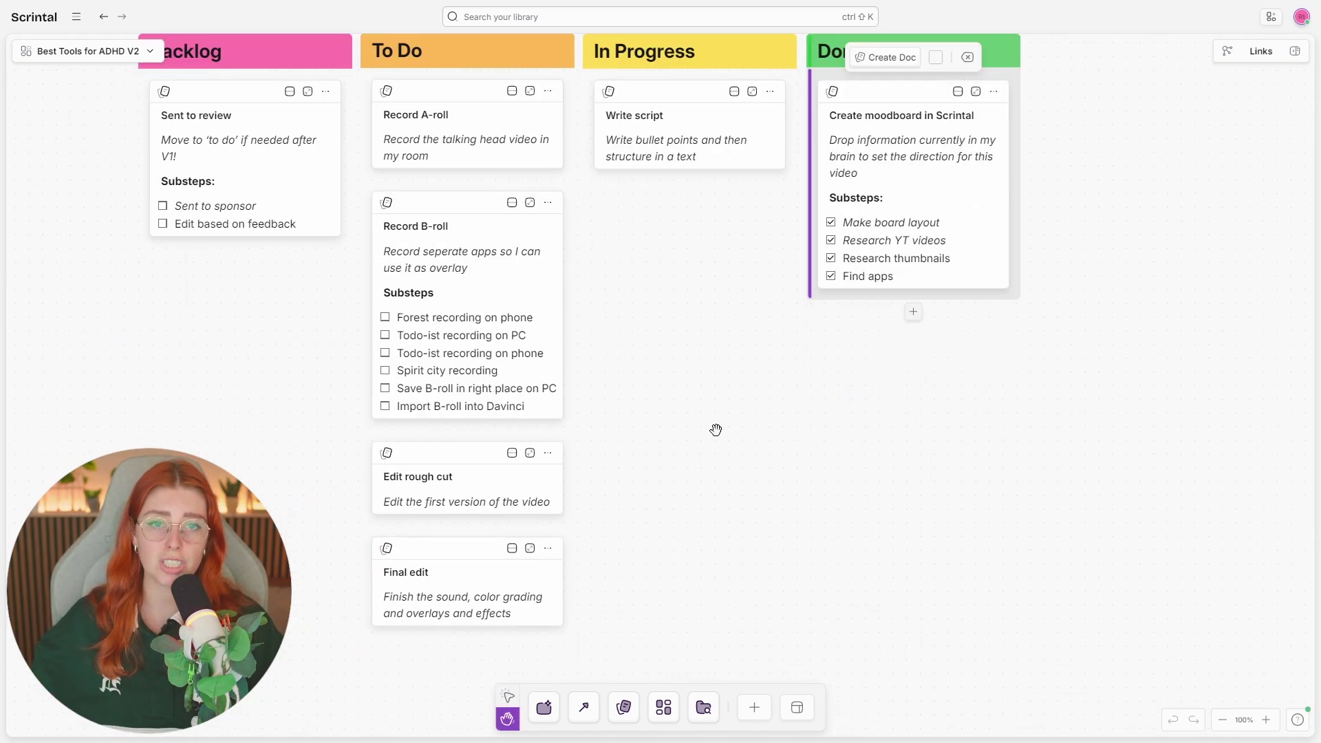
scroll(725, 383, "down", 1)
scroll(687, 339, "up", 2)
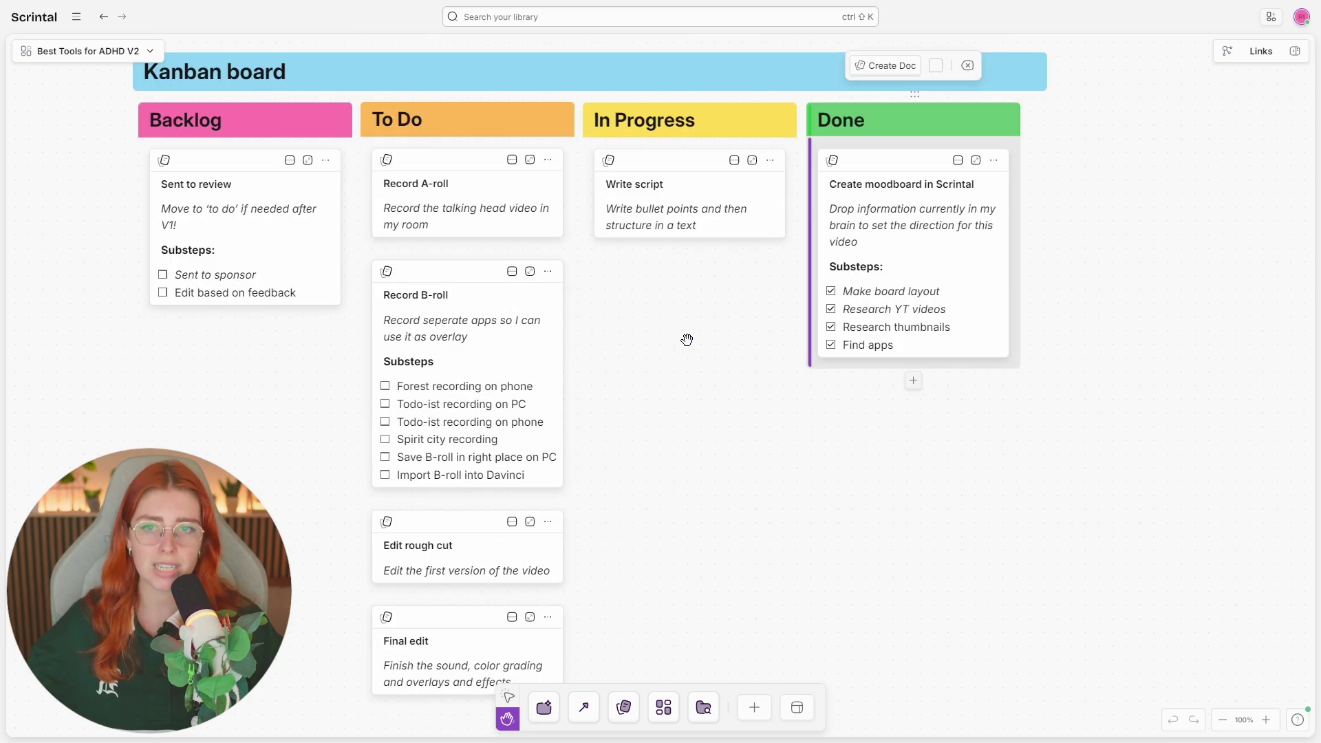
scroll(687, 339, "down", 1)
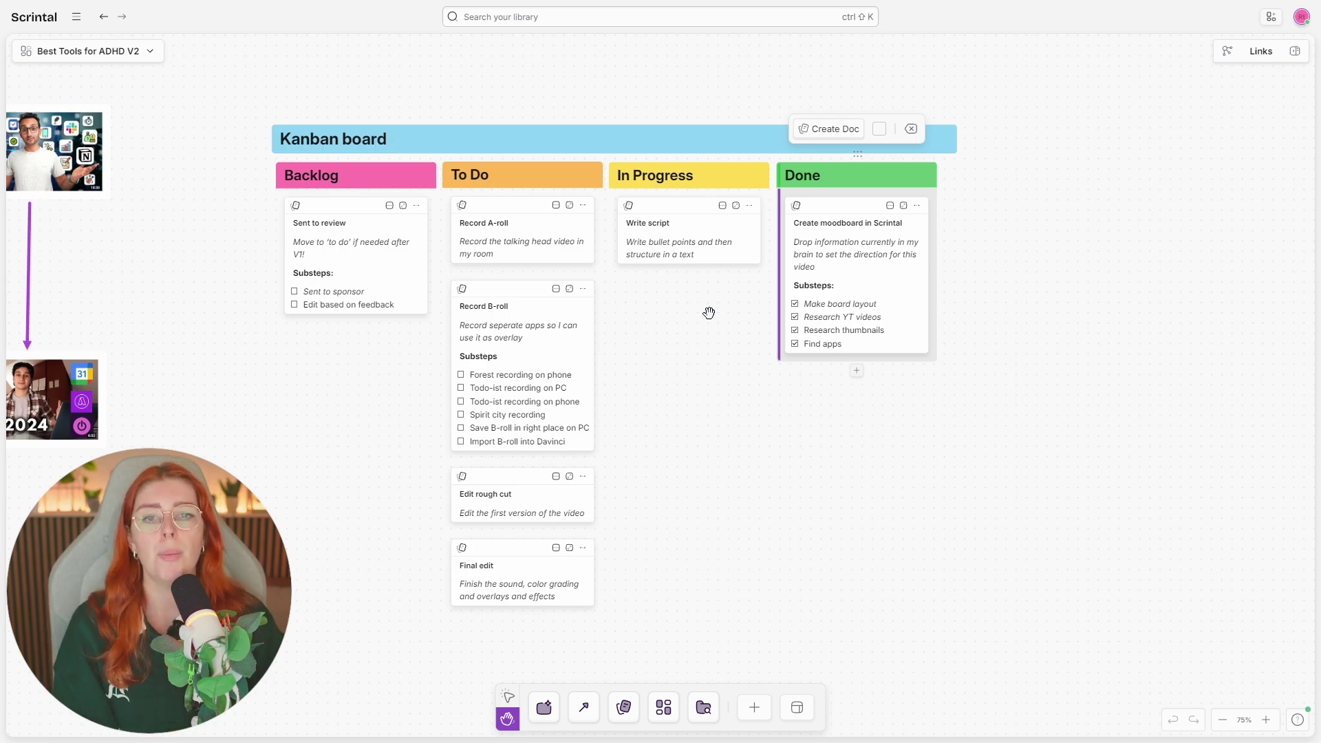
With the Select tool, drag Write script into Done and Record A-roll into In Progress, then deselect.
left_click(504, 698)
left_click(707, 224)
left_click_drag(684, 206, 858, 416)
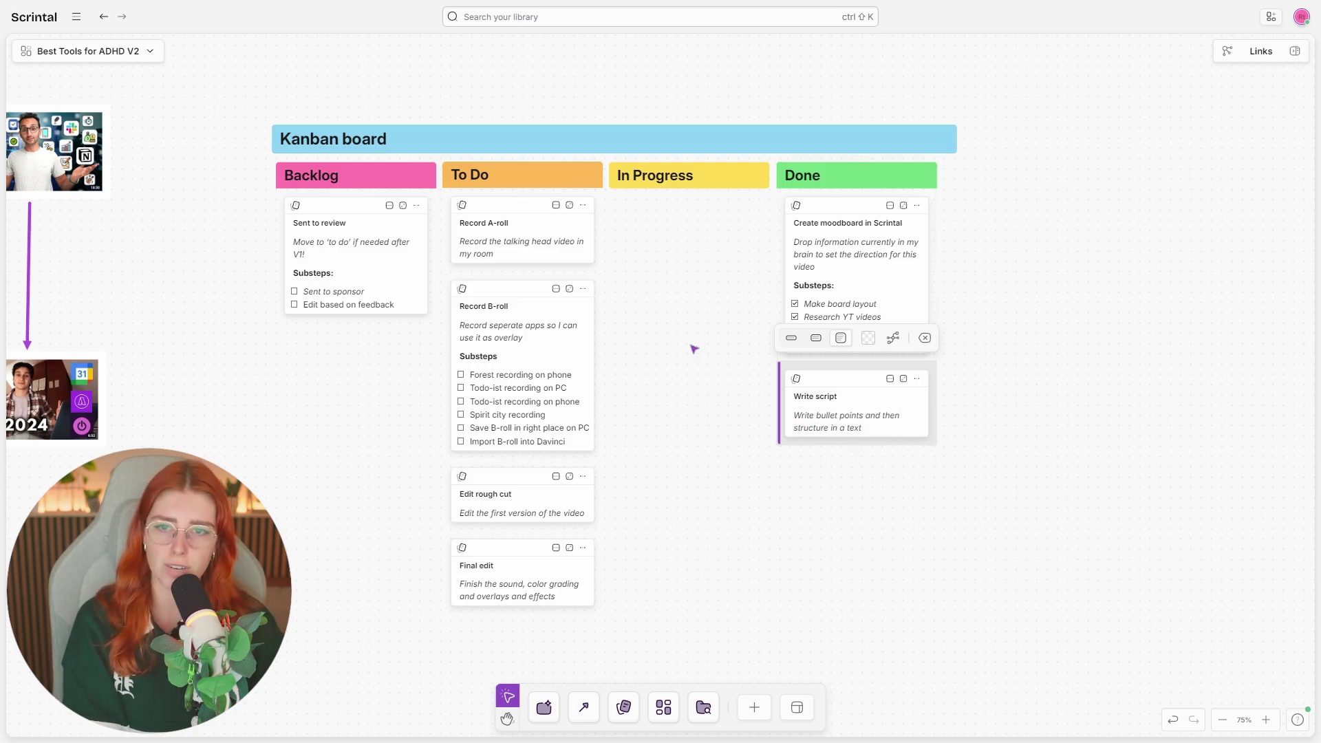
left_click_drag(512, 211, 633, 189)
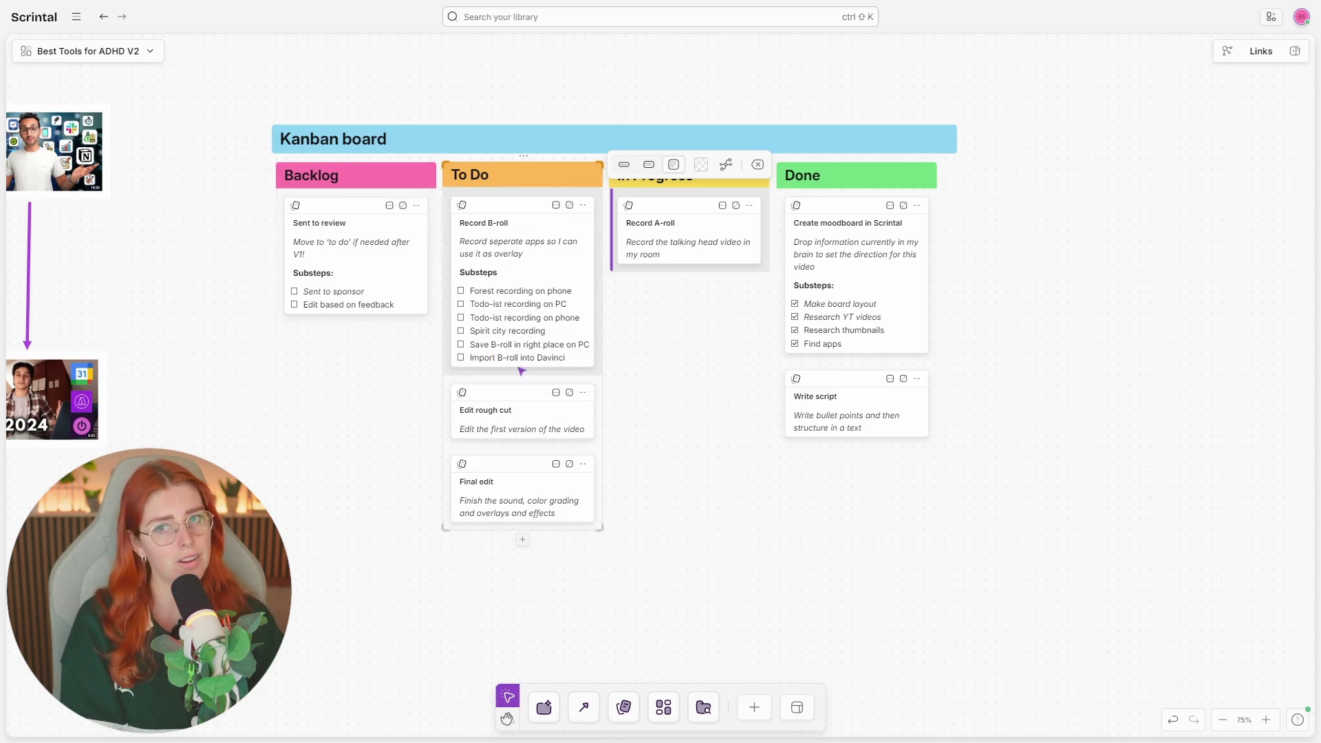
left_click(708, 361)
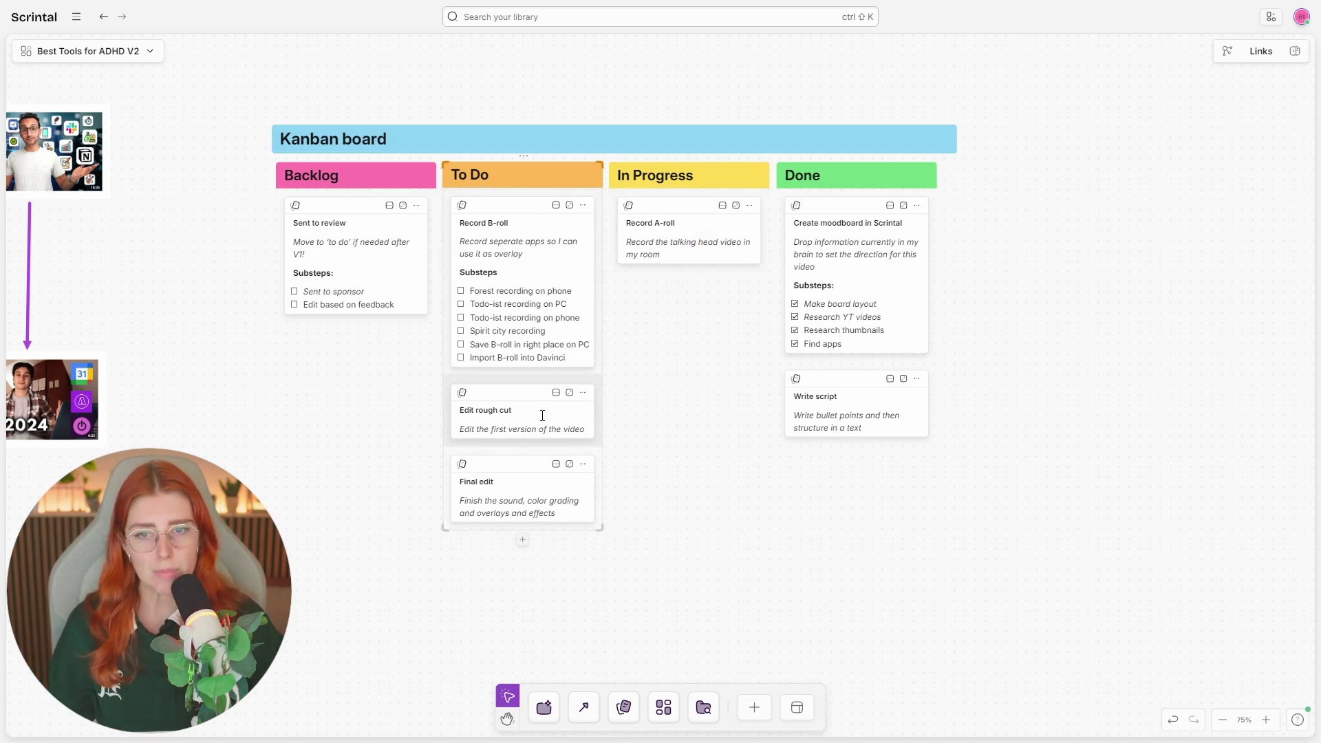
Drag Edit rough cut to the top of To Do and Sent to review into To Do, emptying Backlog.
left_click_drag(525, 397, 499, 196)
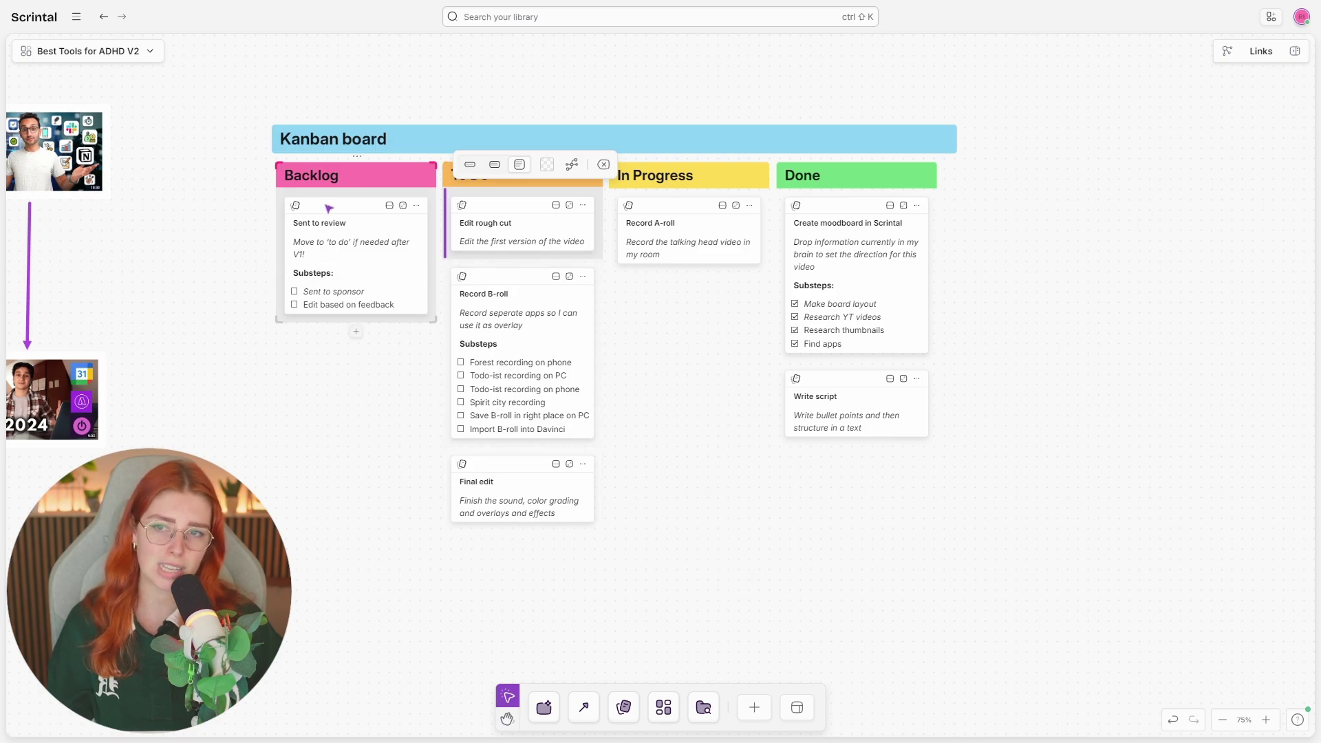
left_click_drag(330, 211, 530, 275)
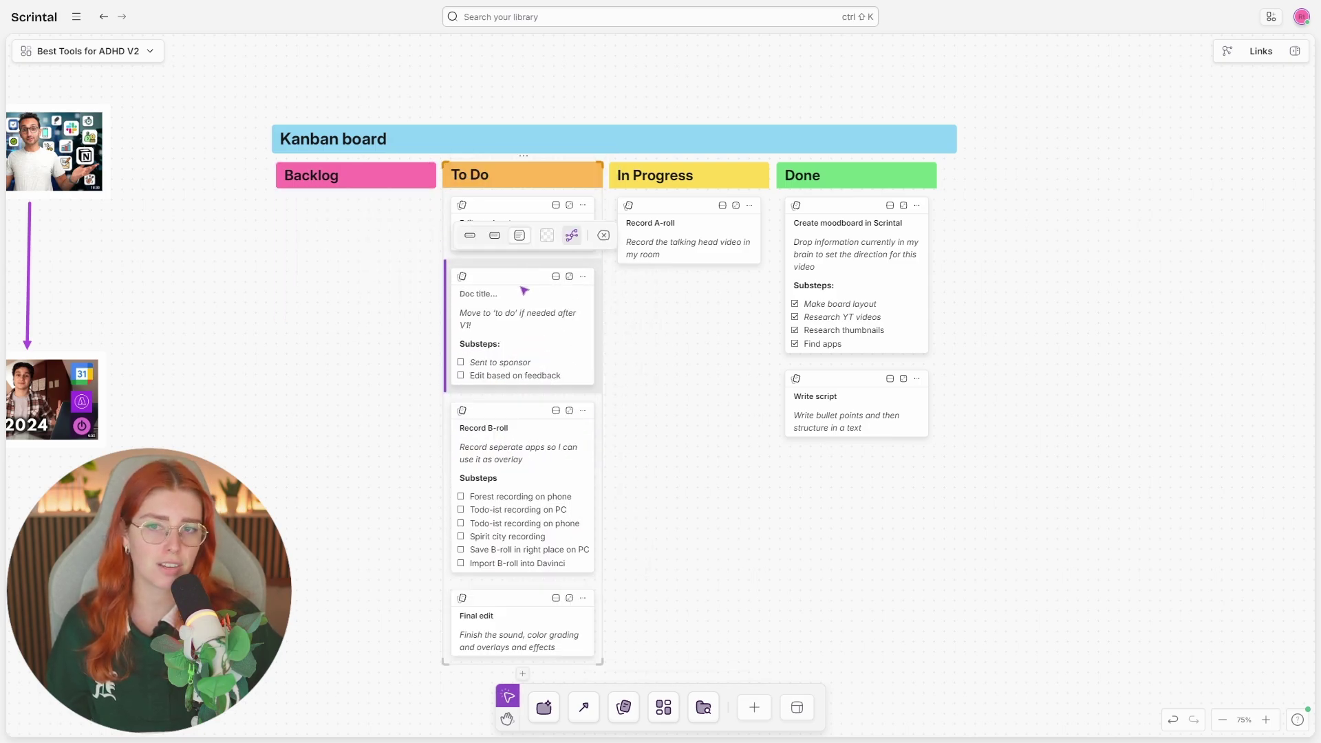
left_click(696, 318)
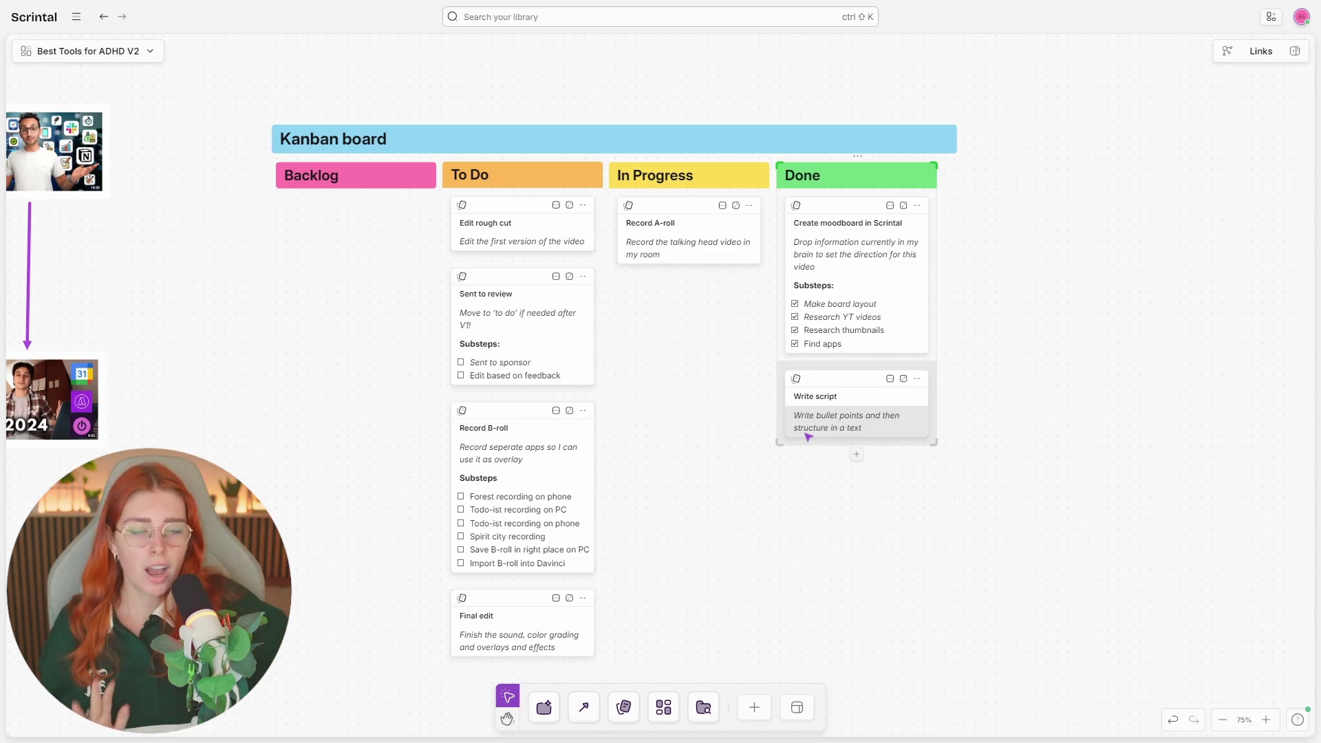
Open the navigation sidebar and browse the library's Tags, Boards and Docs lists.
left_click(77, 17)
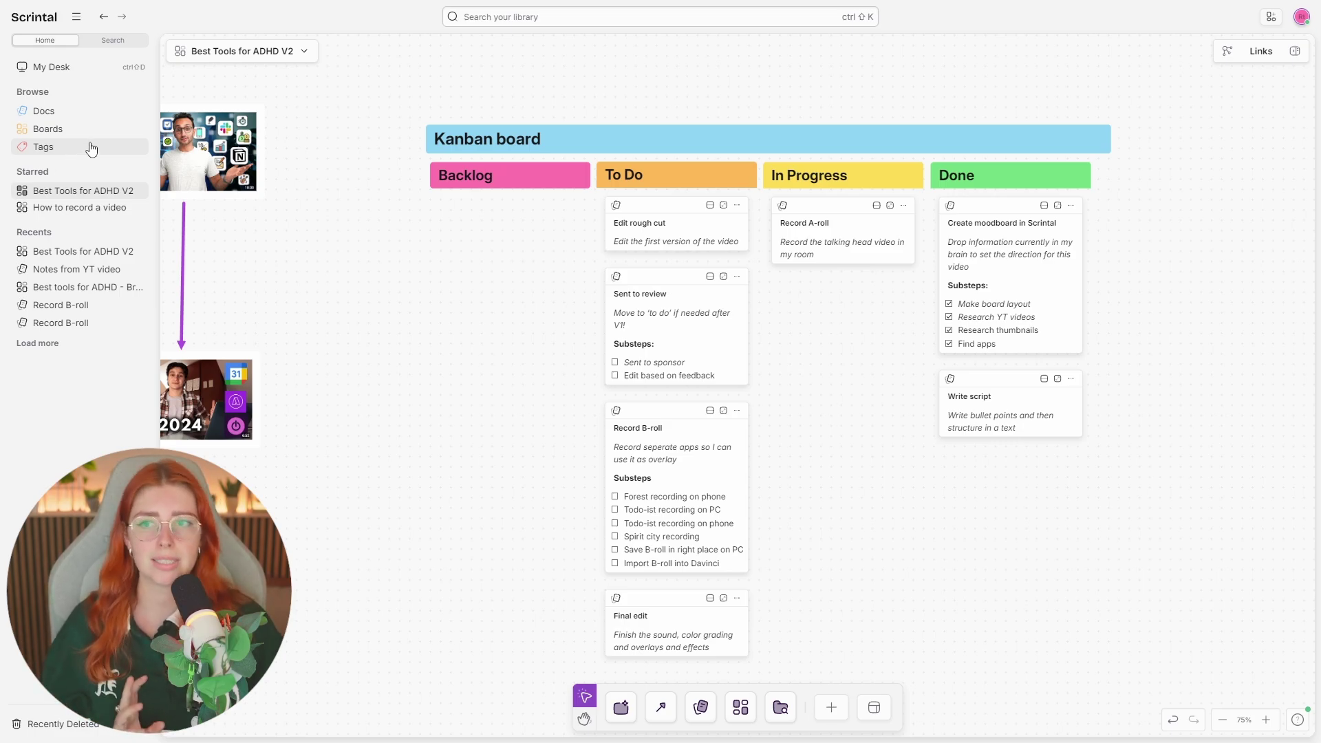
left_click(64, 152)
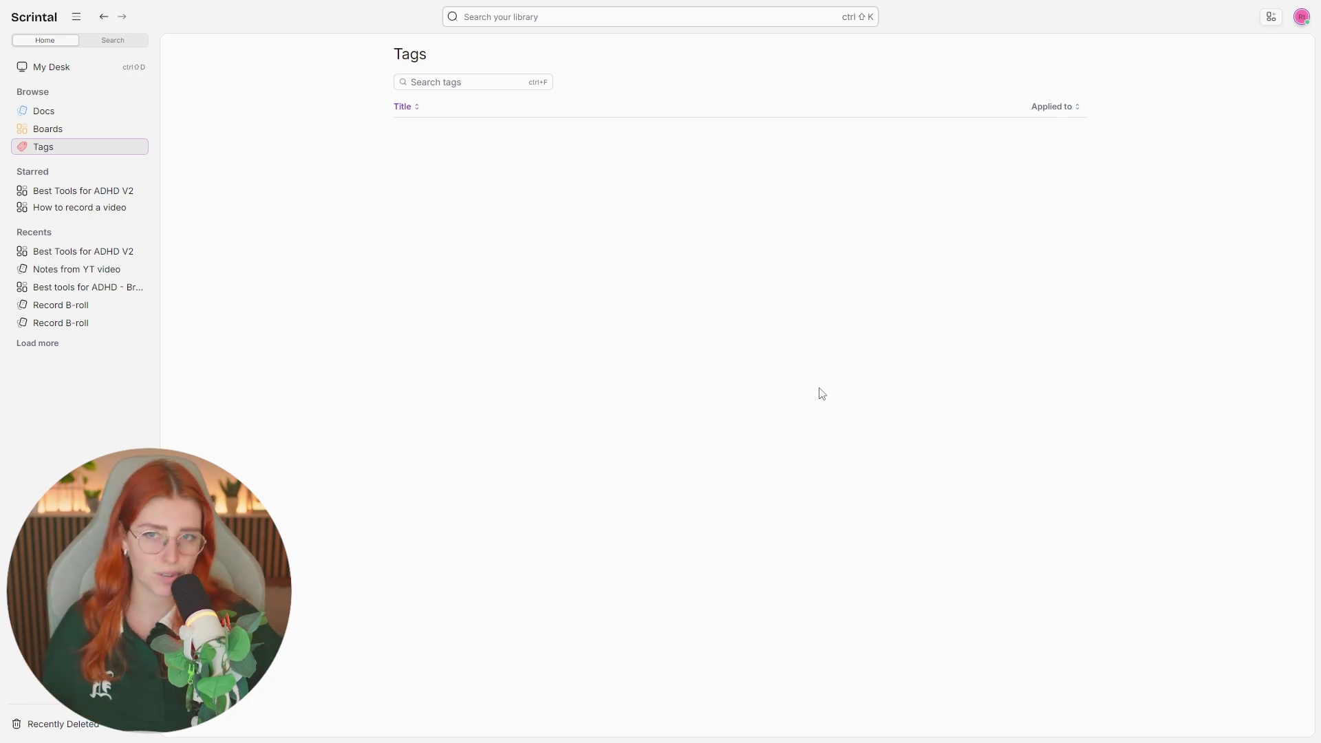
left_click(47, 132)
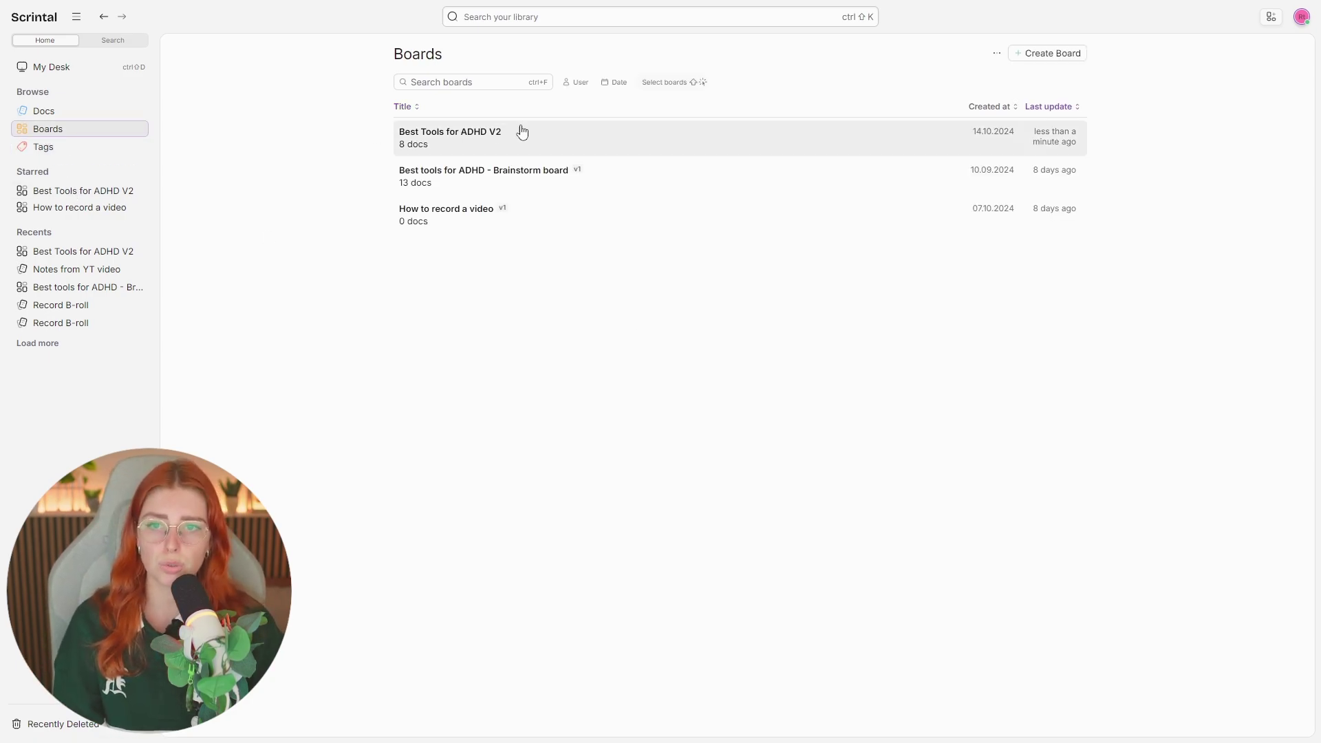
left_click(43, 111)
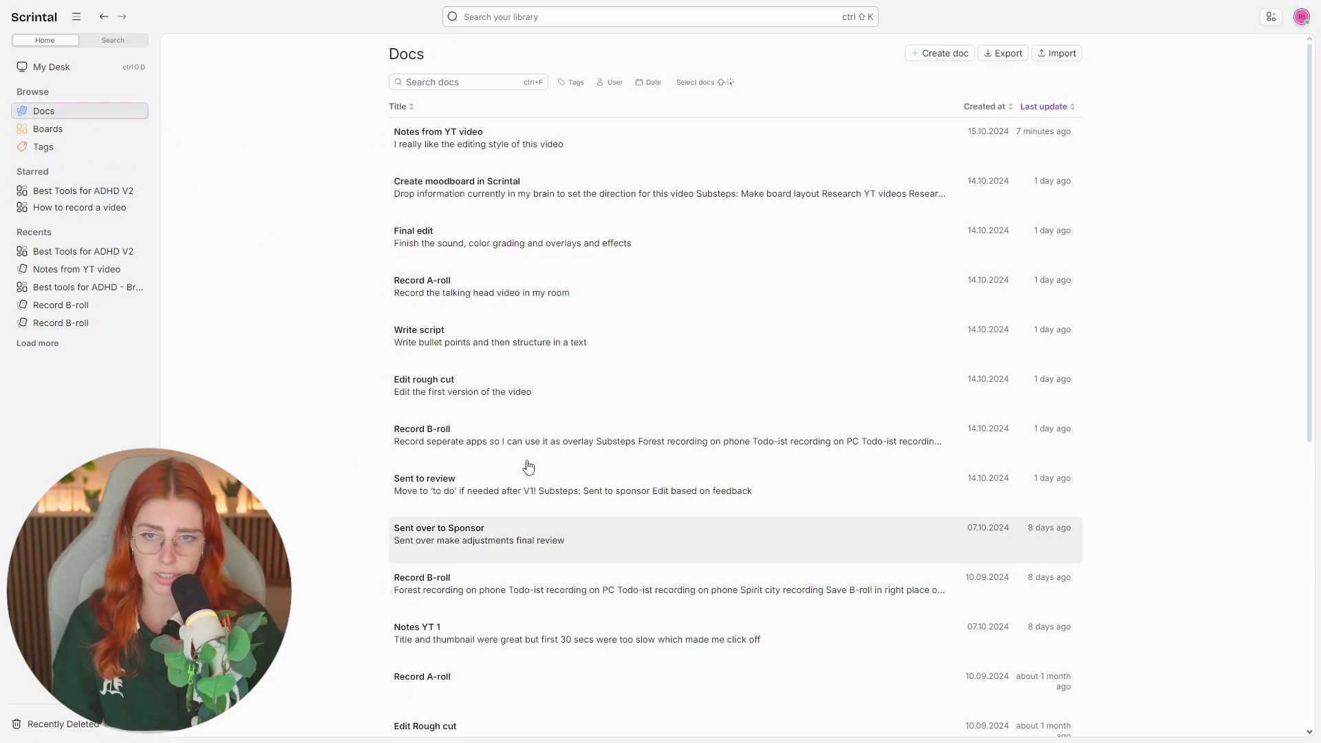
scroll(625, 519, "down", 2)
Reopen the Best Tools for ADHD V2 board, view Edit rough cut full-page, then return to Docs.
left_click(88, 199)
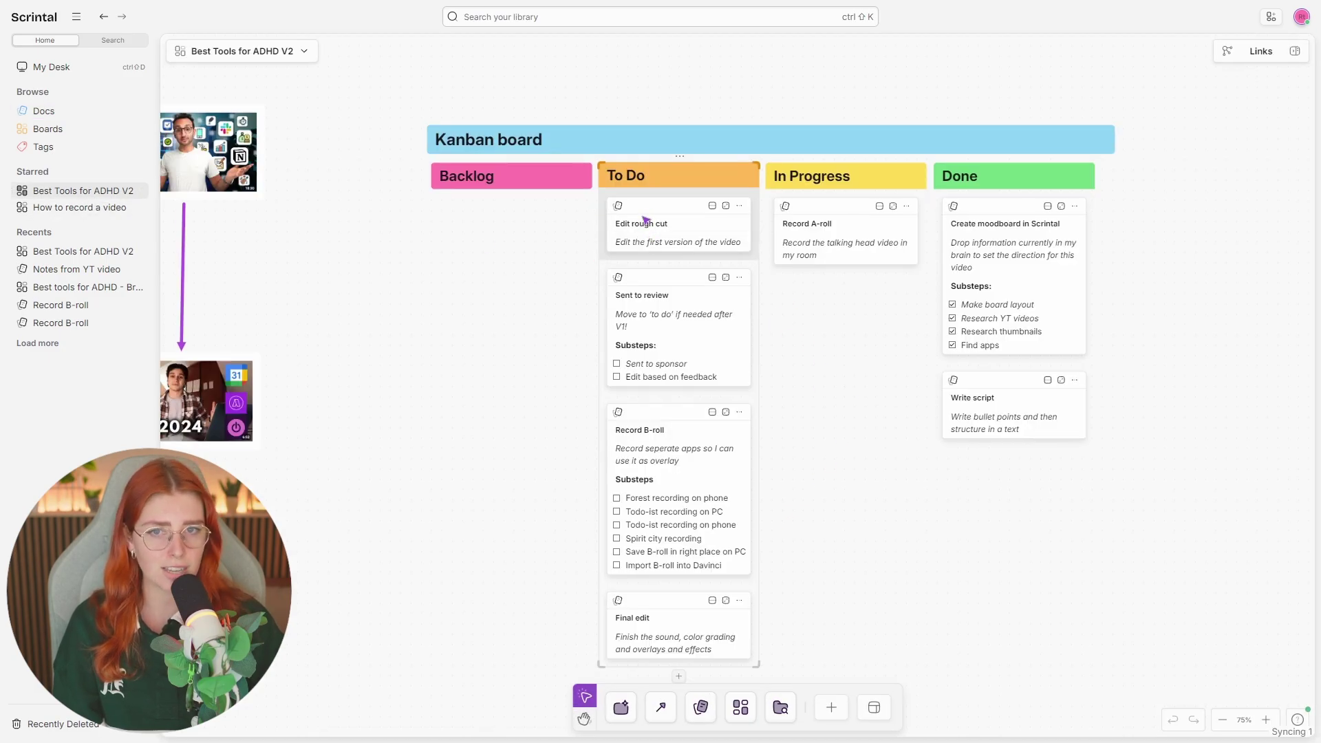
left_click(678, 268)
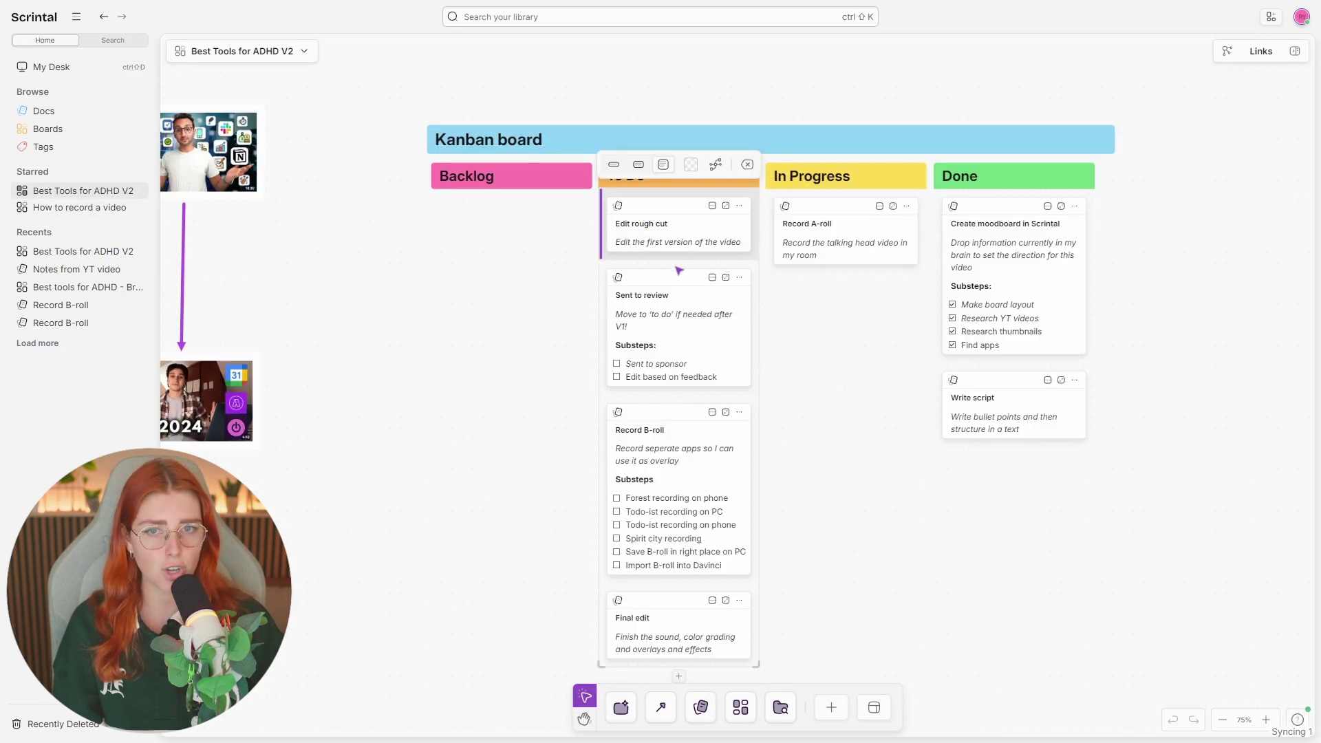
left_click(712, 206)
left_click(1004, 81)
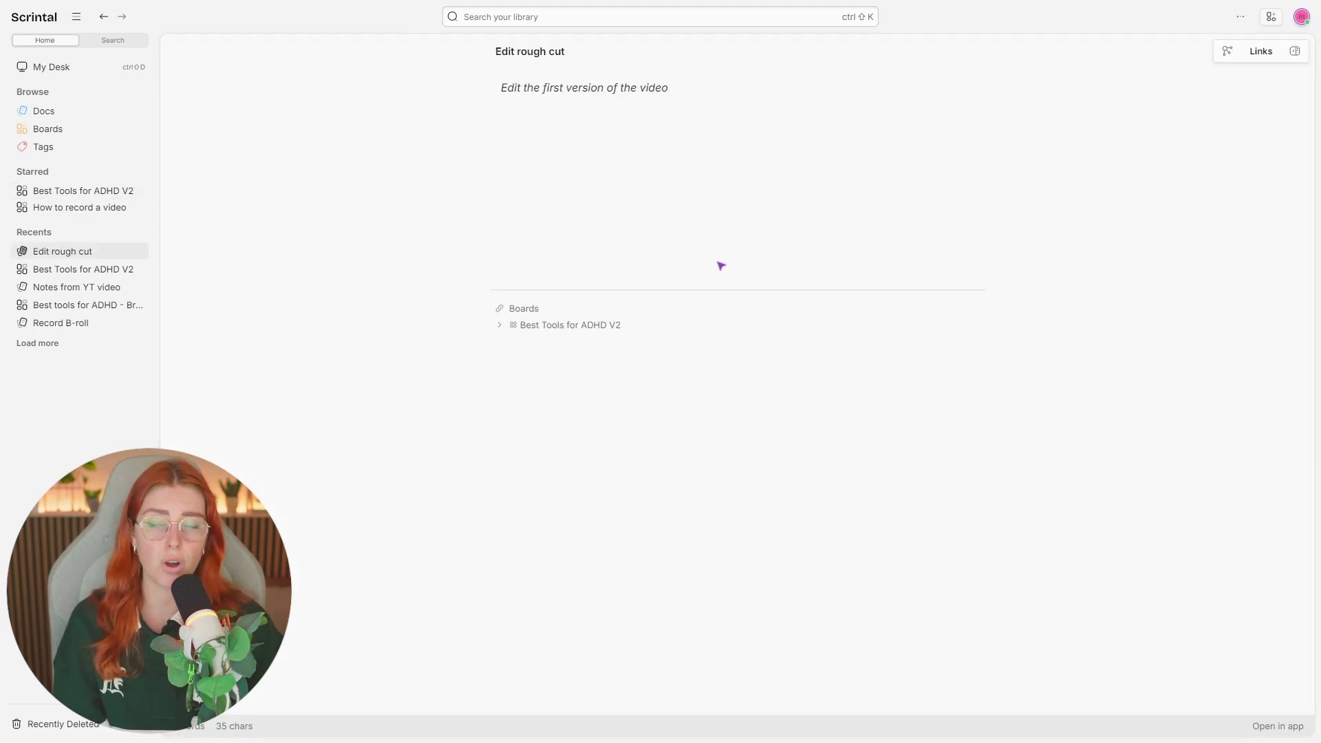
left_click(43, 110)
scroll(606, 592, "down", 1)
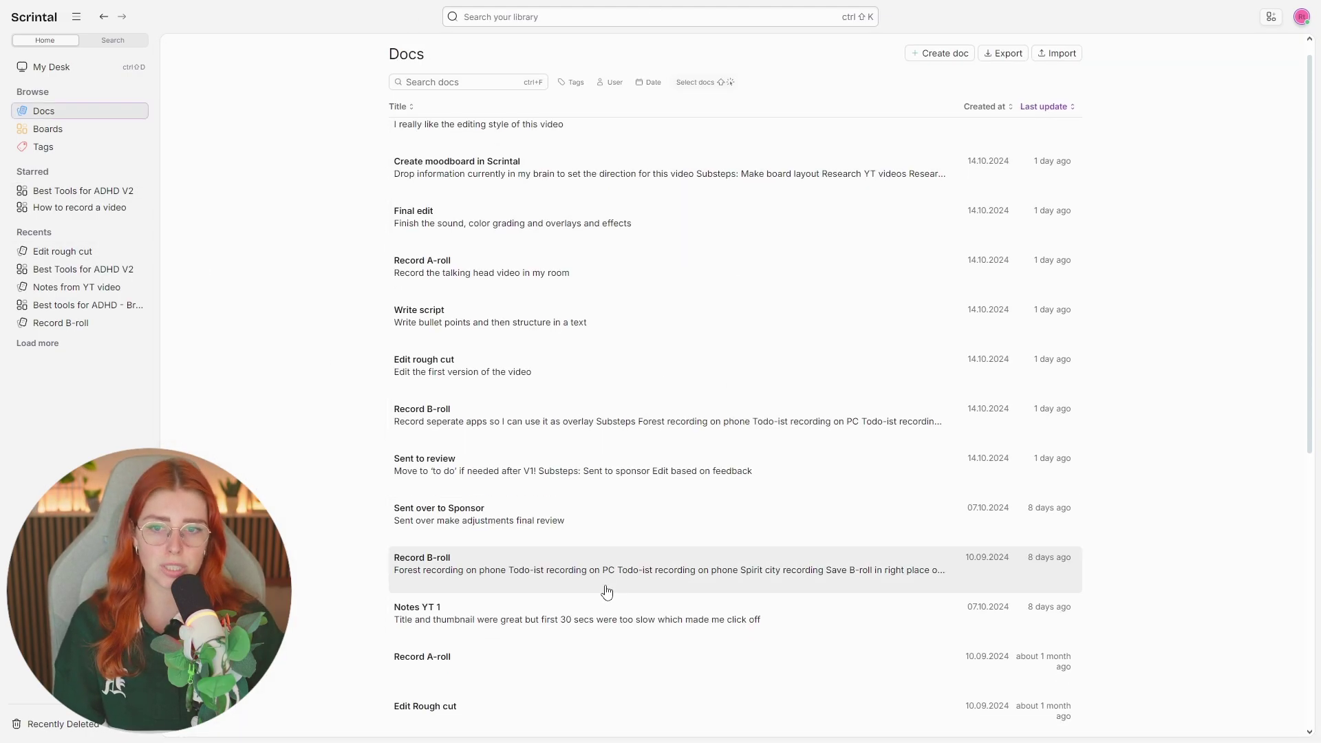
scroll(609, 595, "down", 5)
scroll(578, 536, "up", 6)
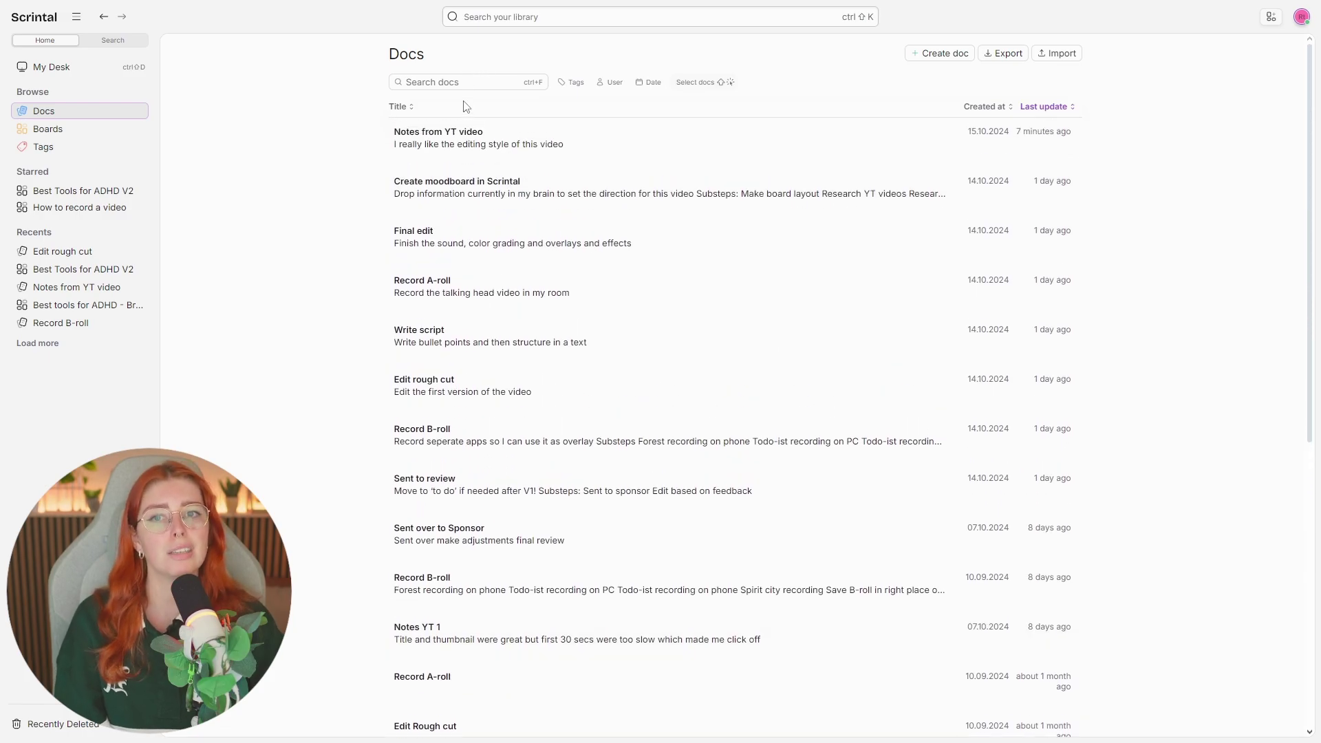